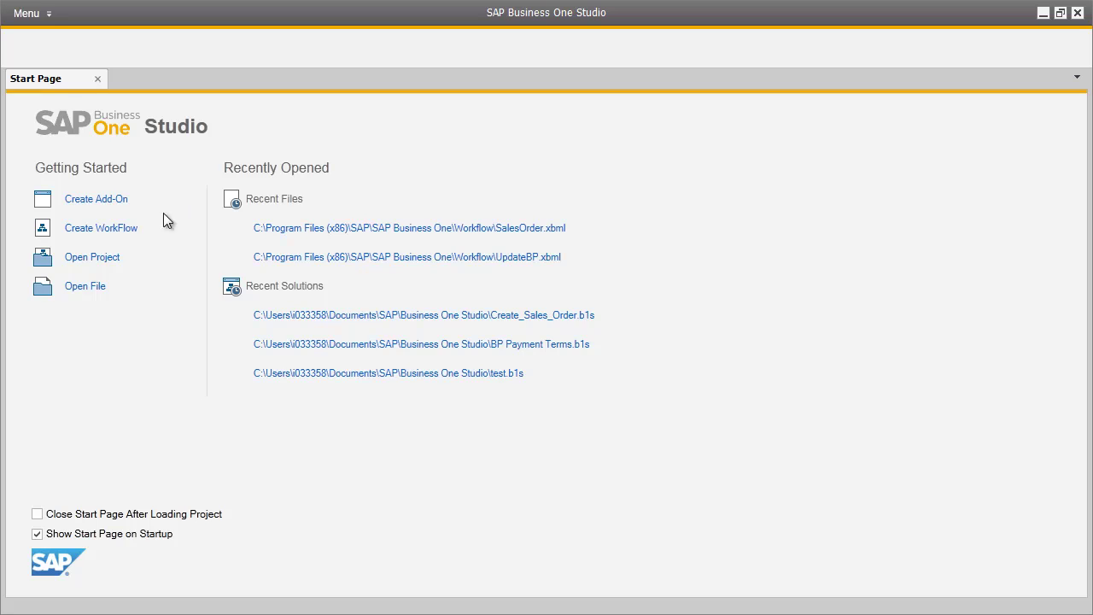
- Create a new workflow project named 'BP Credit Limits'
left_click(124, 227)
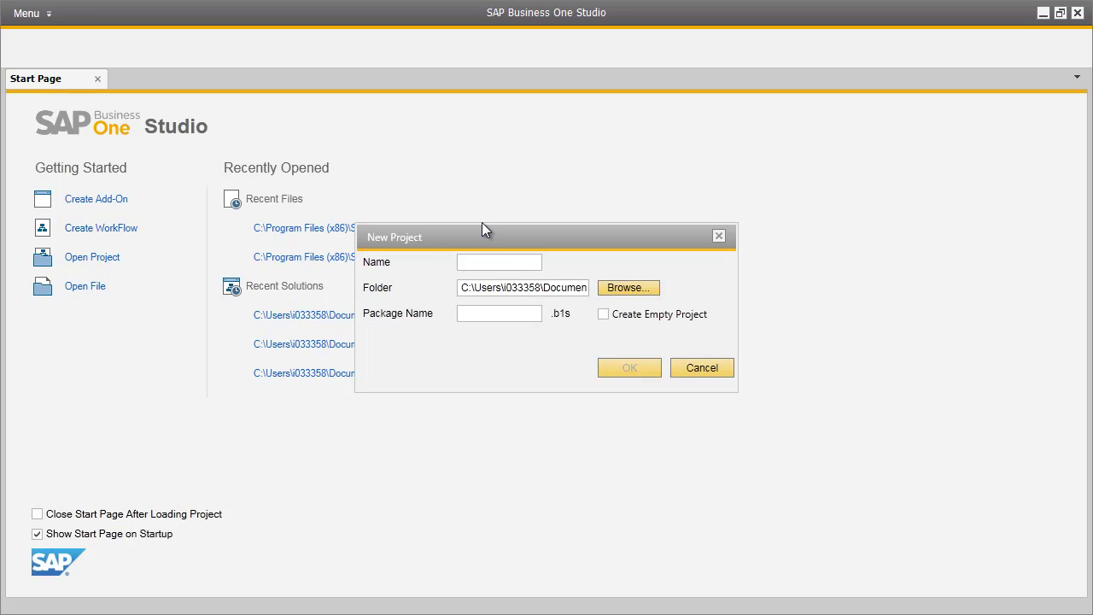
type("BP Credit Limits")
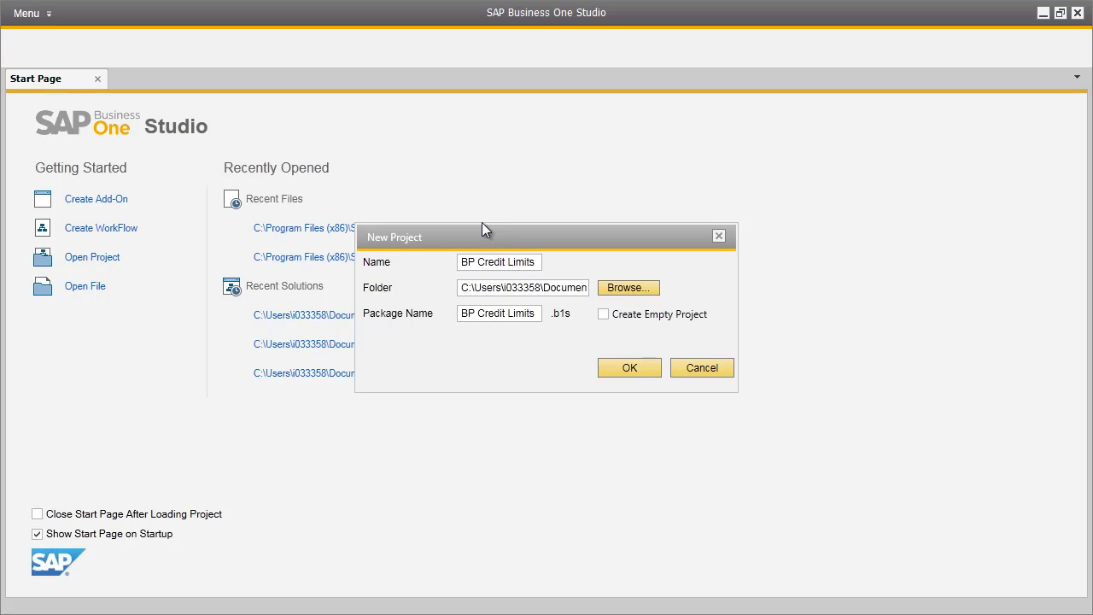
left_click(630, 369)
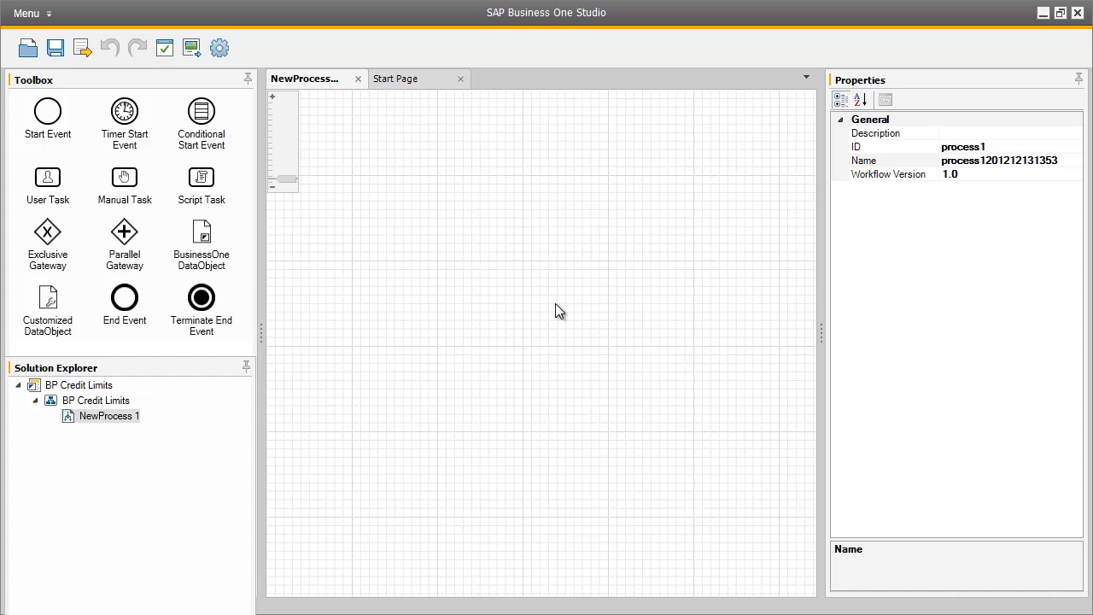
- Set the process ID and Name to 'BPCreditLimit' in Properties
left_click(991, 146)
type("BPCredit")
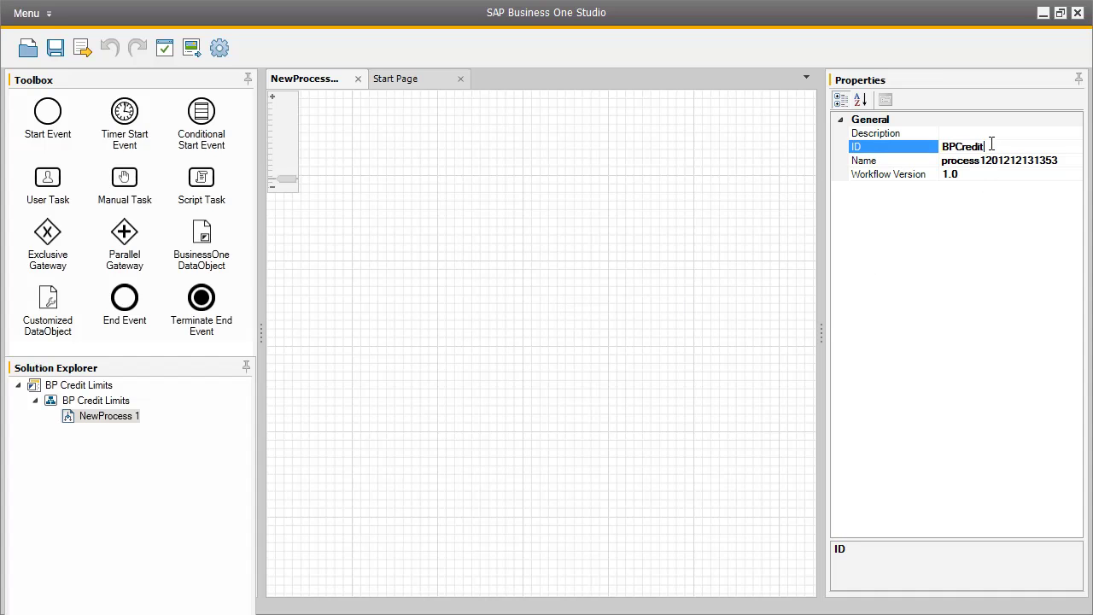
type("Limit")
key("Tab")
type("BP")
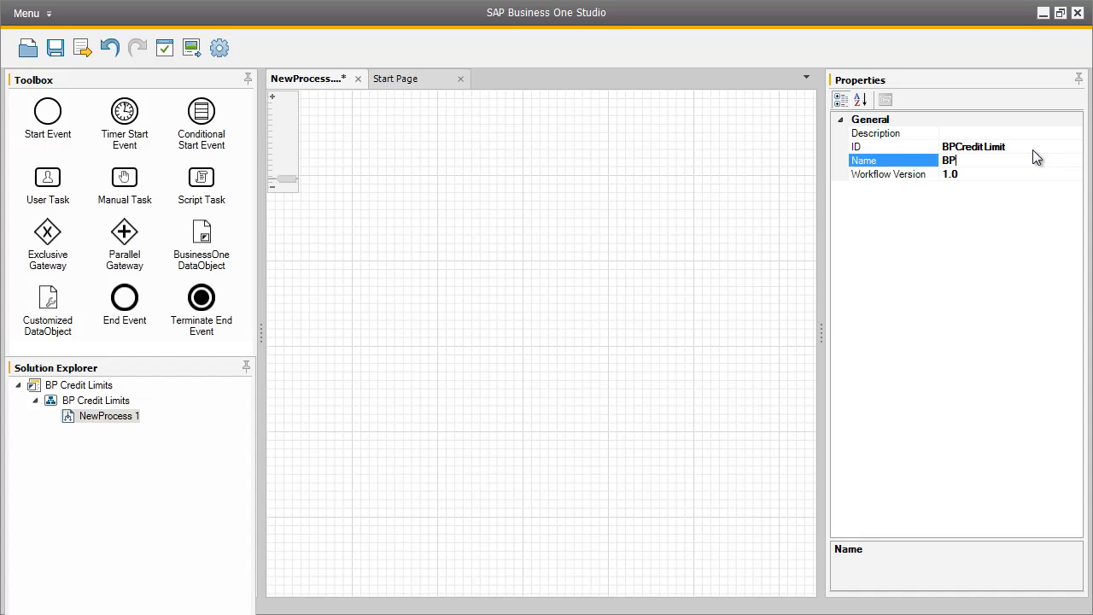
type("CreditLimit")
- Place a start event on the canvas with a user task to its right
left_click_drag(60, 115, 336, 261)
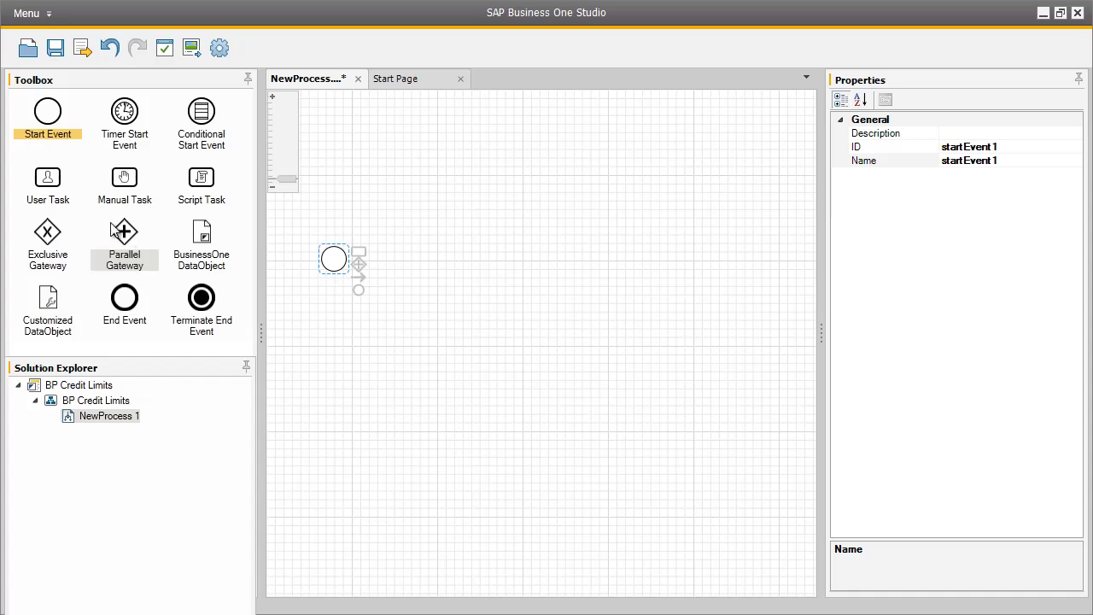
left_click(50, 180)
left_click_drag(49, 181, 431, 288)
- Select userTask1 to display its properties, including OperationType Add and Priority Medium
left_click(504, 278)
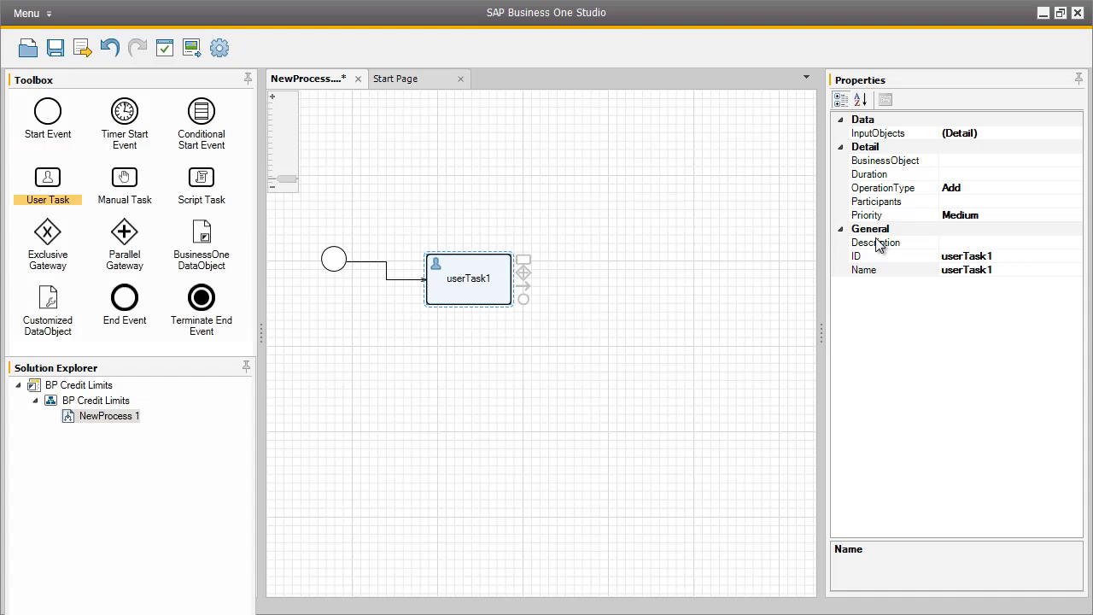
- List userTask1's BusinessObject choices, such as Activities and BusinessPartners, dismissing the Company Login prompt
left_click(1014, 161)
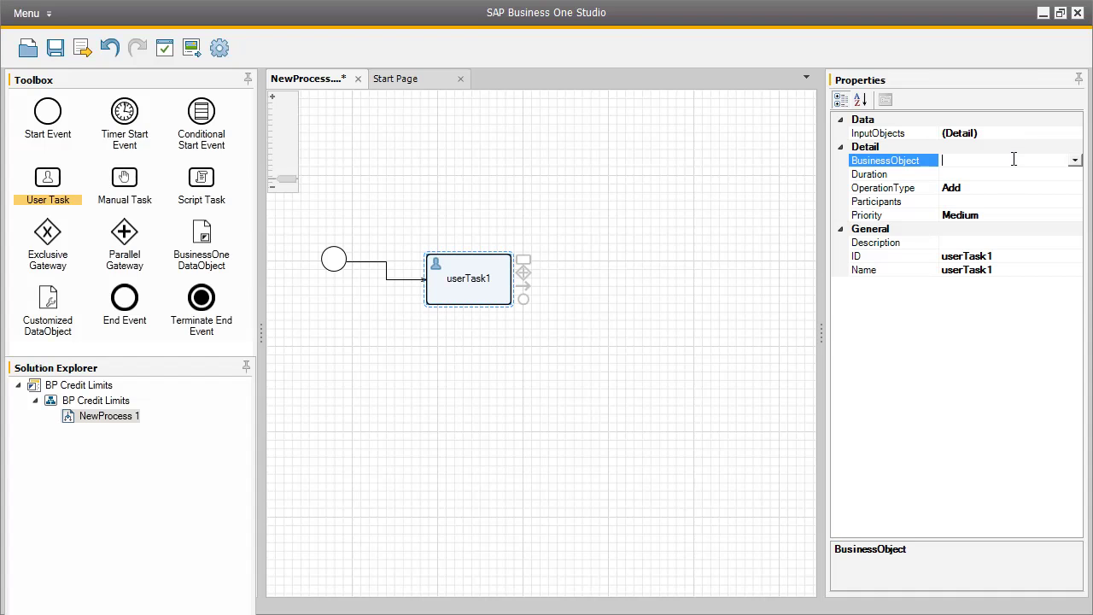
left_click(1076, 163)
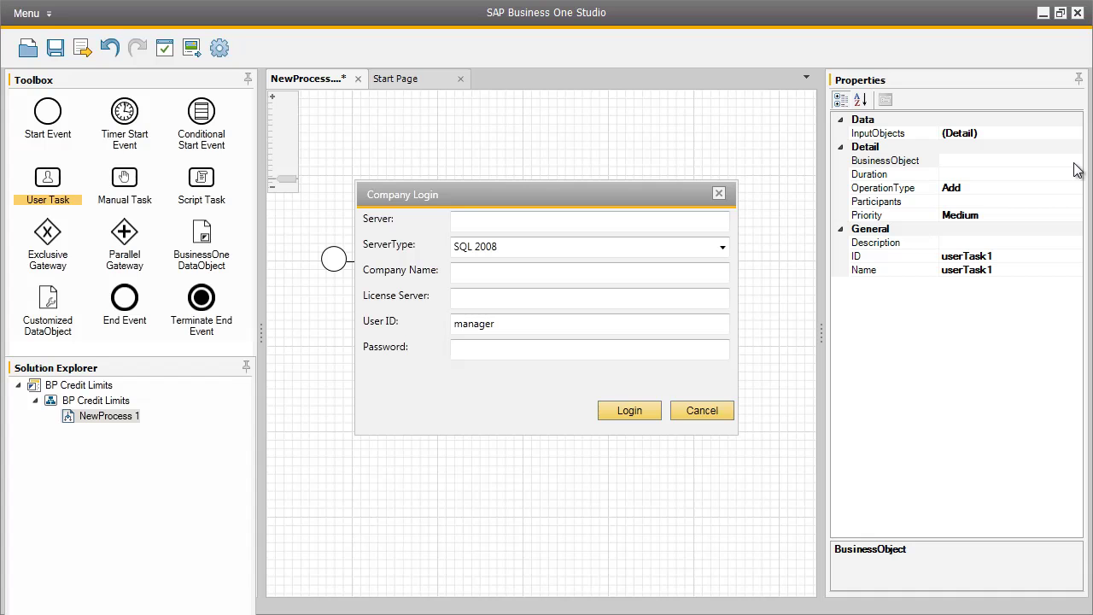
left_click(714, 411)
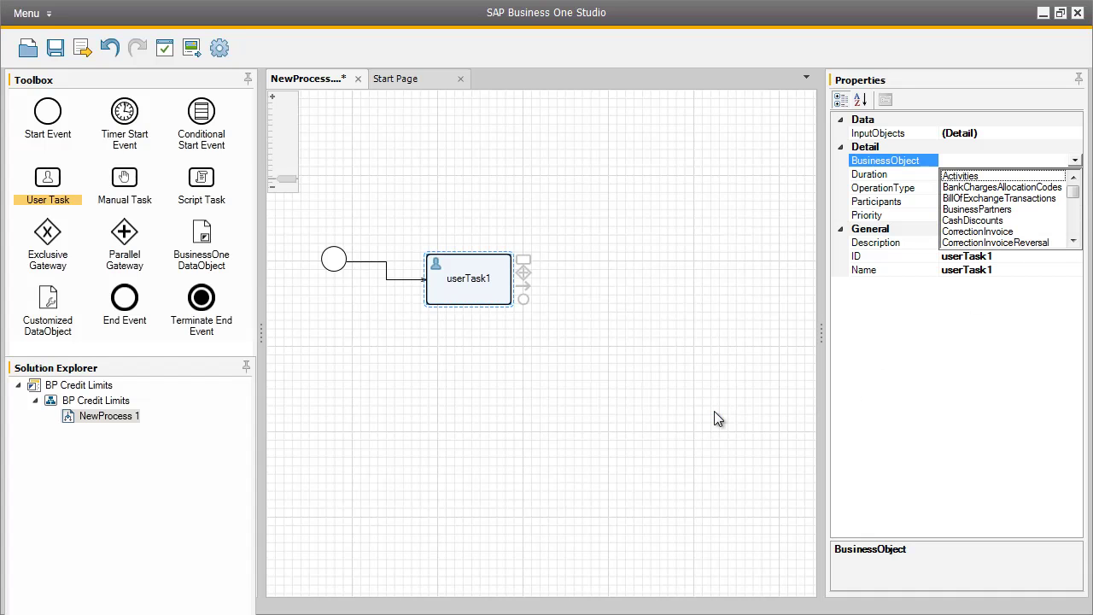
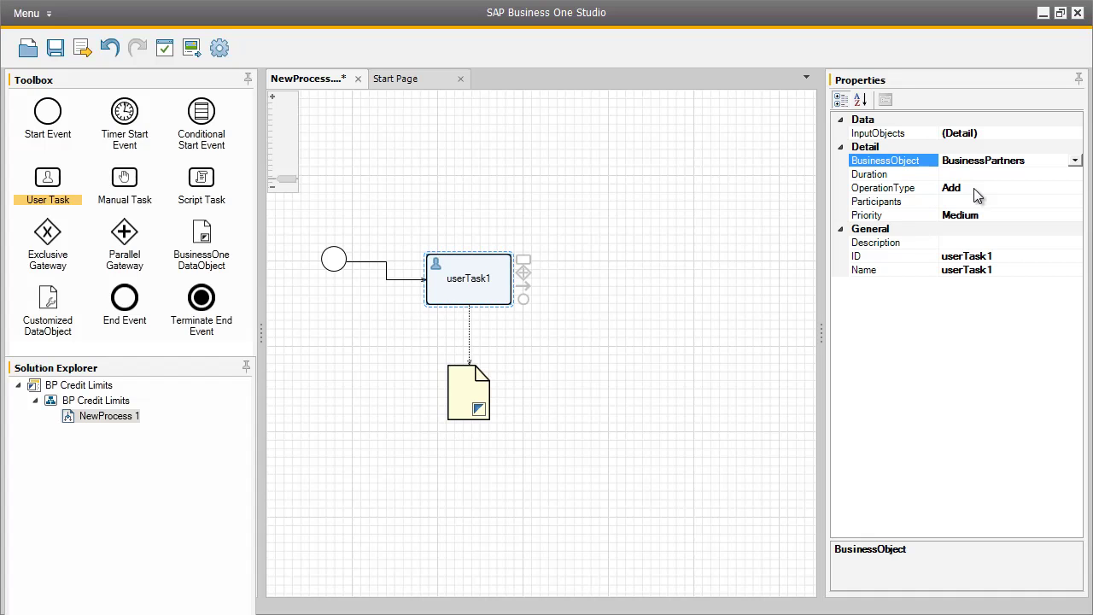
- Skip the company login and add the chosen Business One user as userTask1's participant
left_click(980, 204)
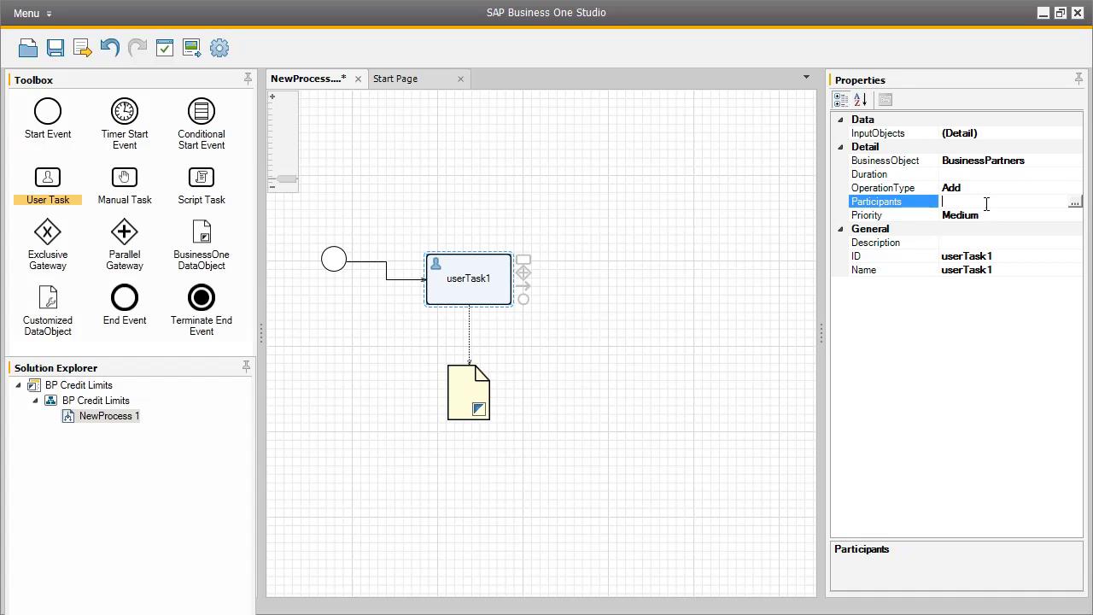
left_click(1074, 202)
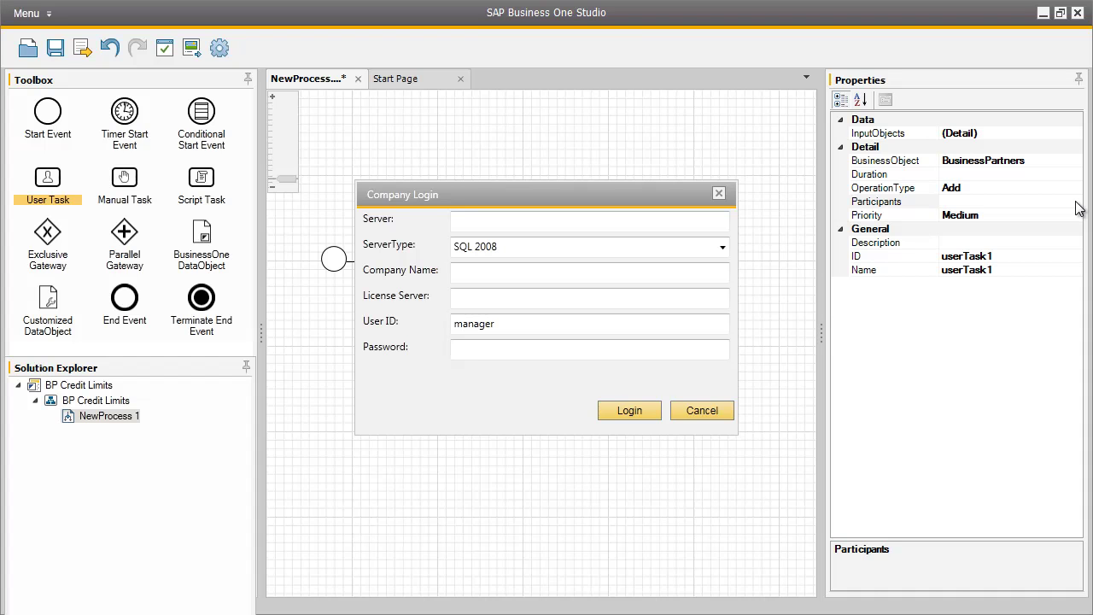
left_click(528, 226)
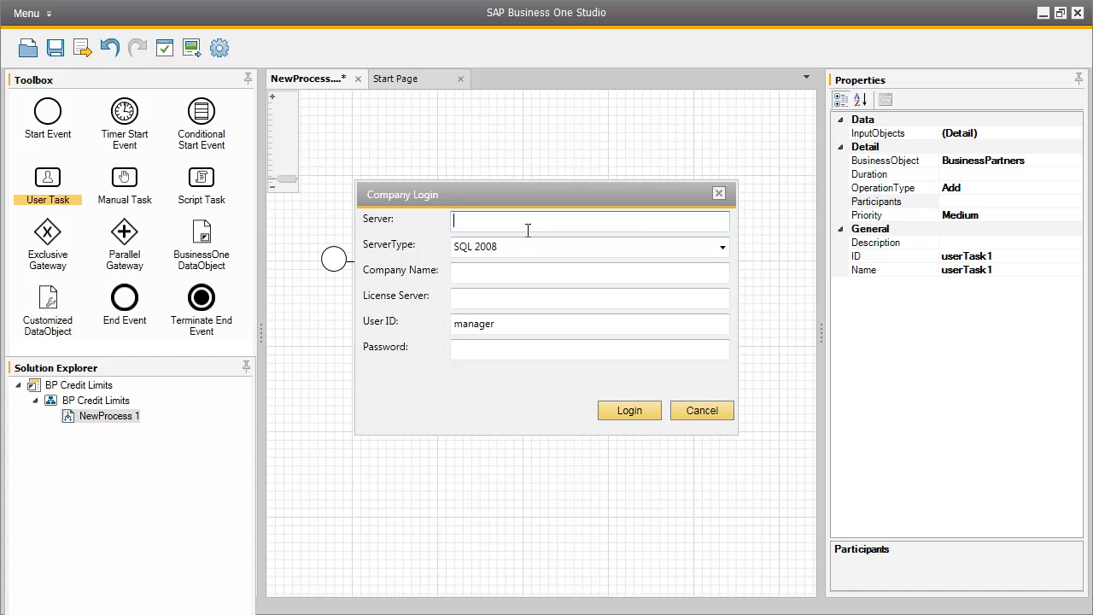
left_click(699, 411)
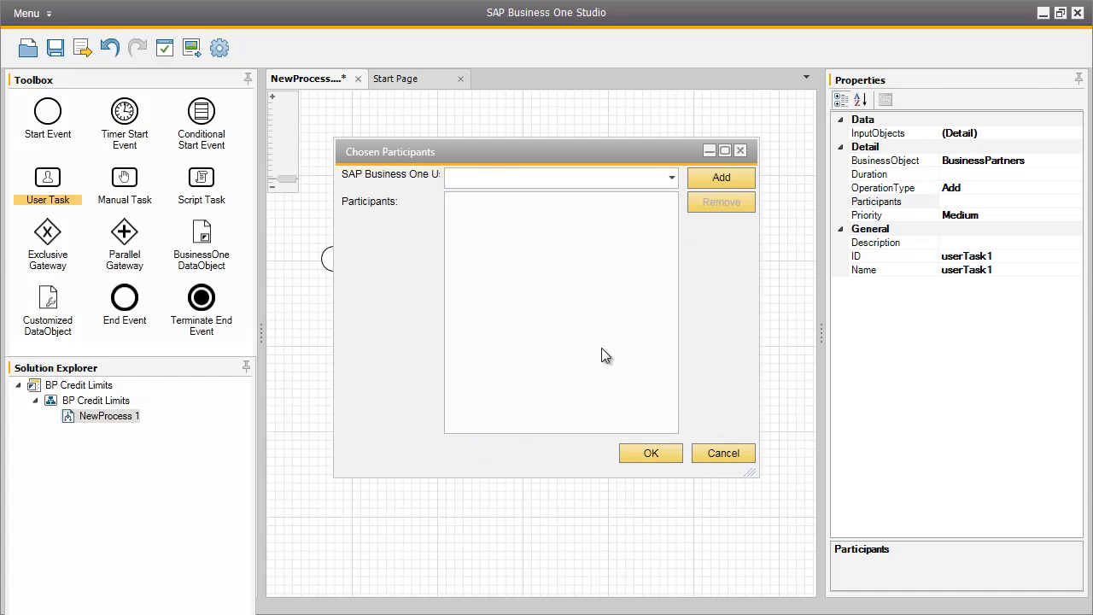
left_click(474, 176)
type("brad")
left_click(707, 180)
left_click(465, 205)
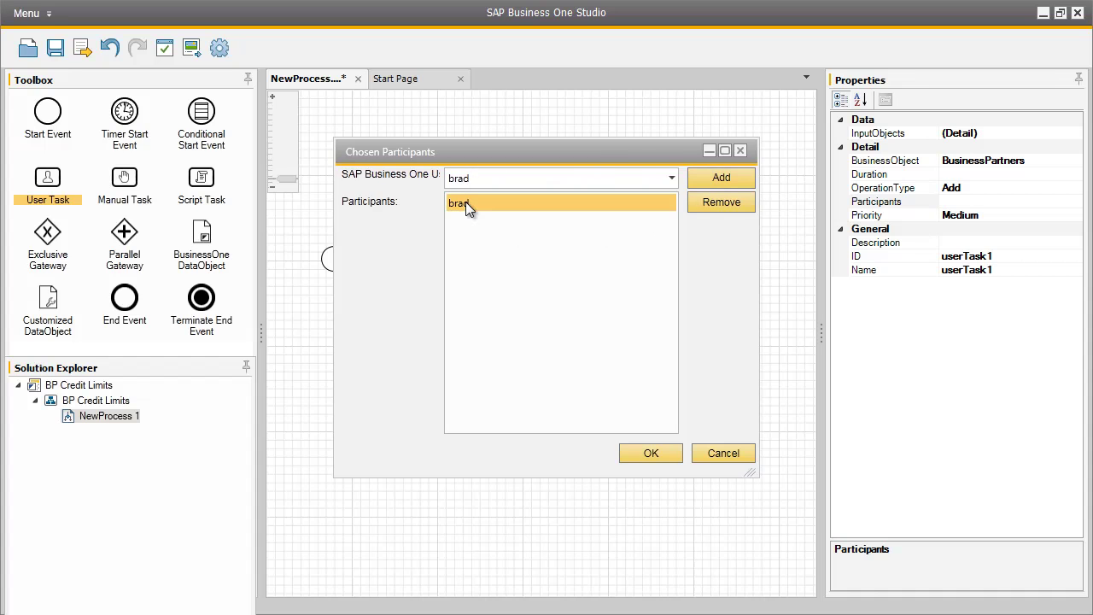
left_click(659, 451)
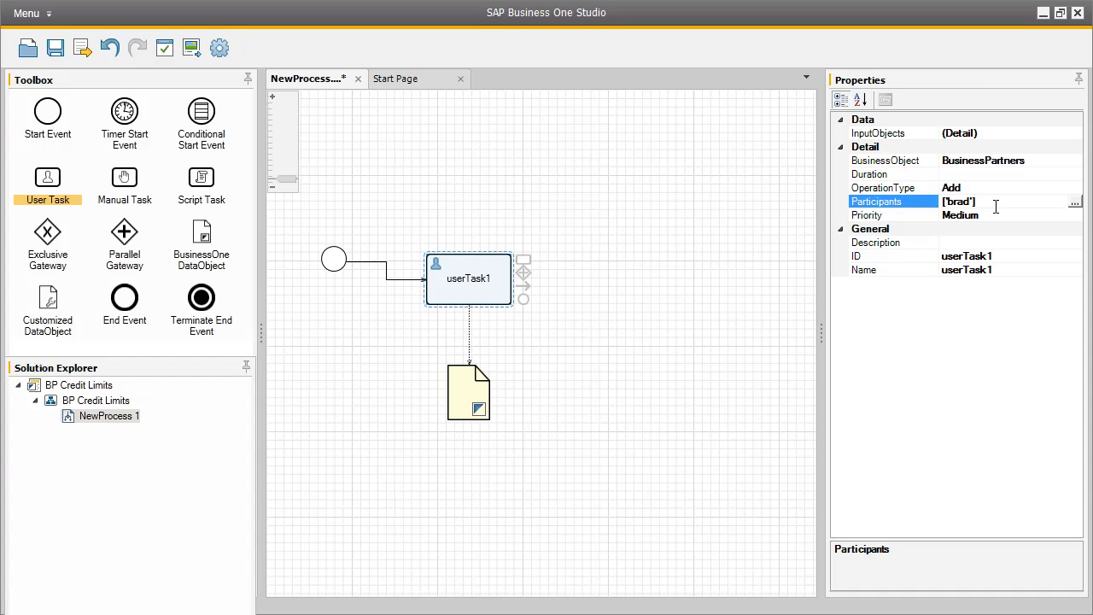
- Set the task's ID to AddBP, name 'Add Business Partners', and description 'Add new business partner'
left_click(998, 256)
double_click(998, 256)
type("AddBP")
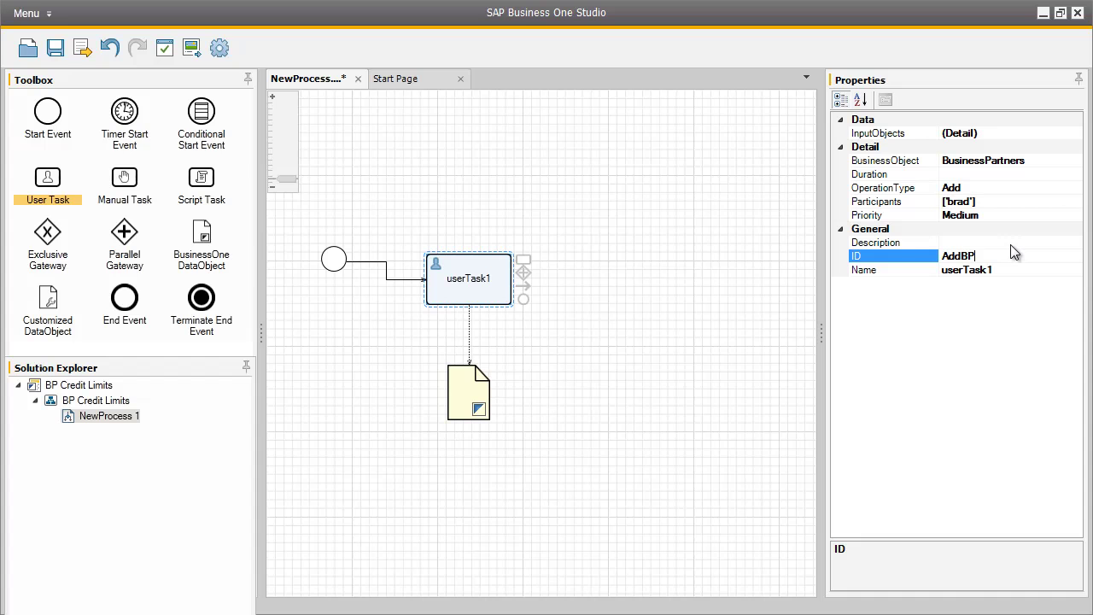
left_click(991, 270)
double_click(992, 269)
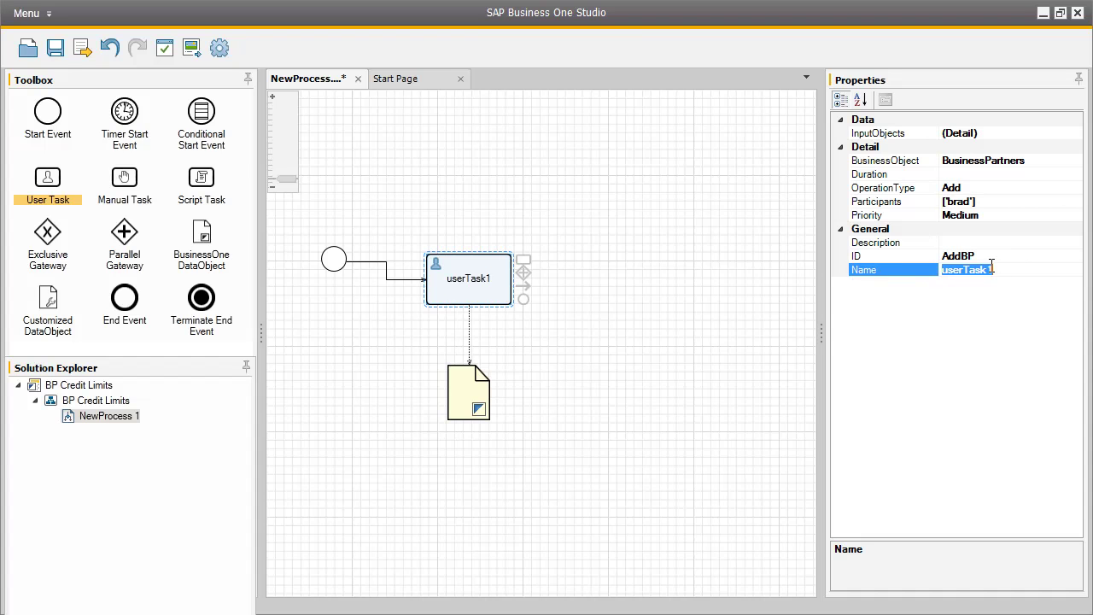
type("Add Bu")
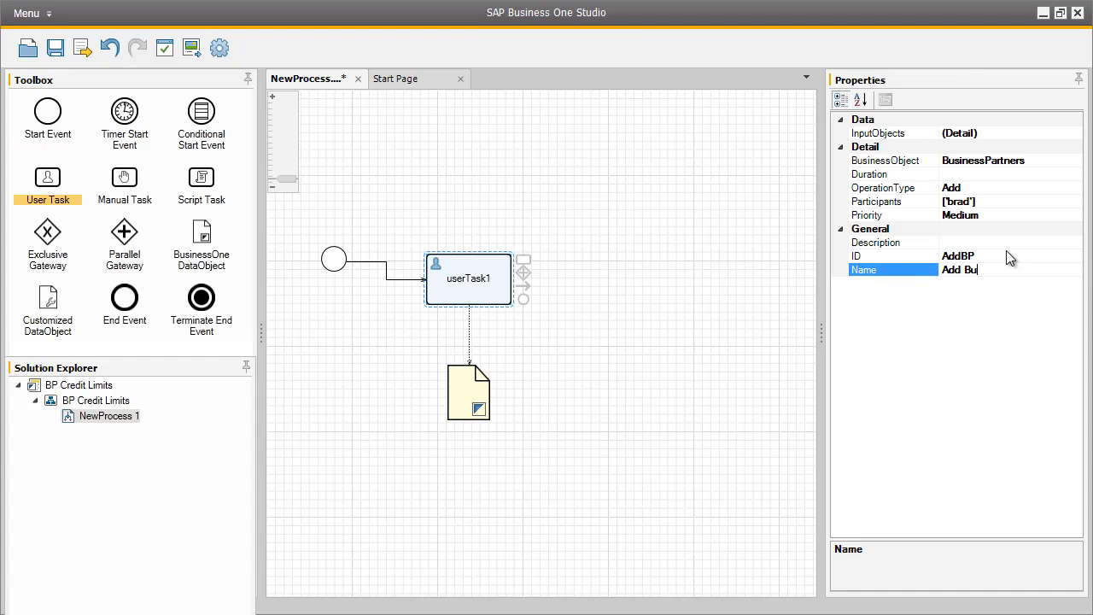
type("siness Partners")
left_click(1018, 243)
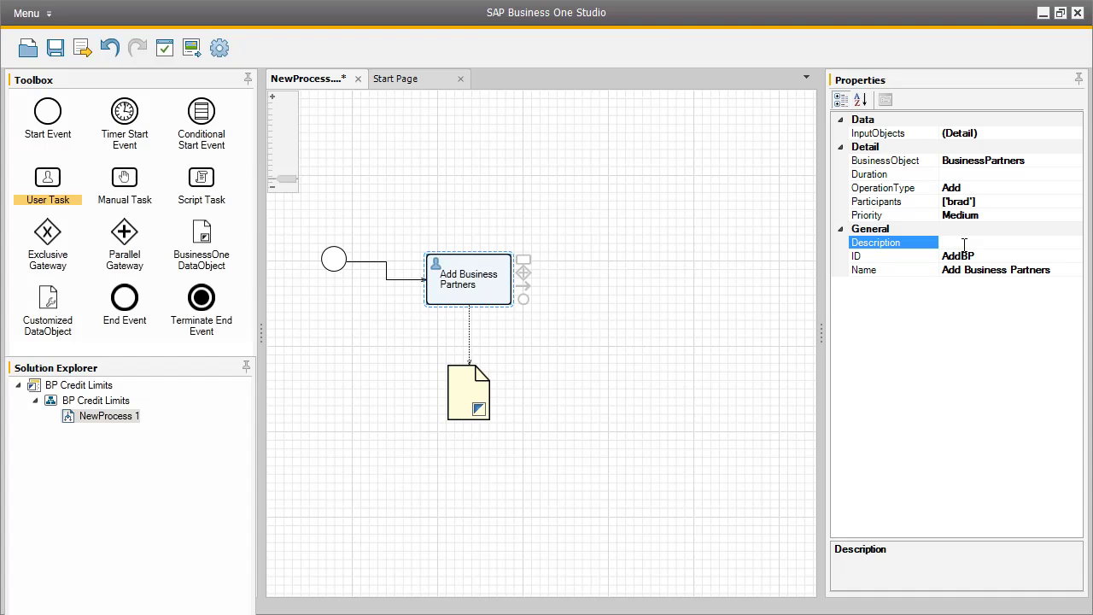
type("Add new business partner")
- Set the linked data object's ID to BP and its name to 'Business Partner'
left_click(461, 394)
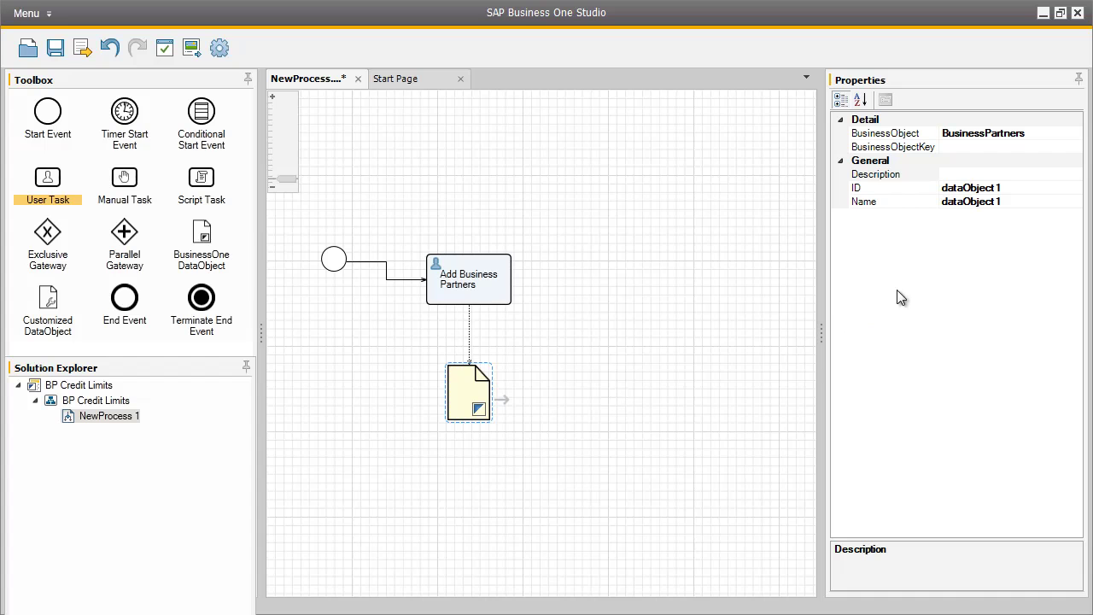
left_click(997, 189)
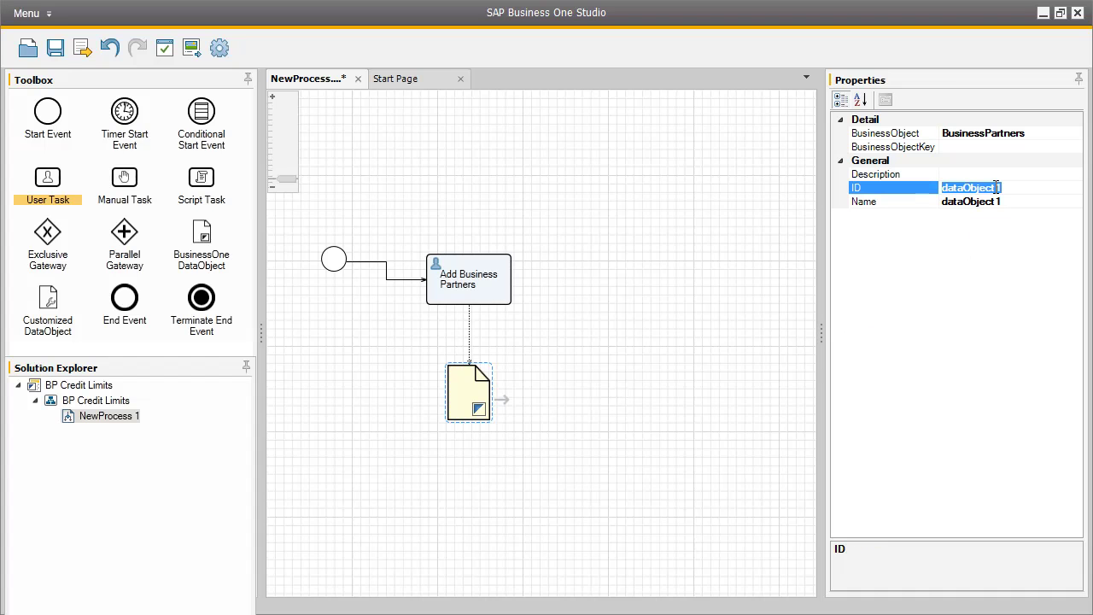
type("BP")
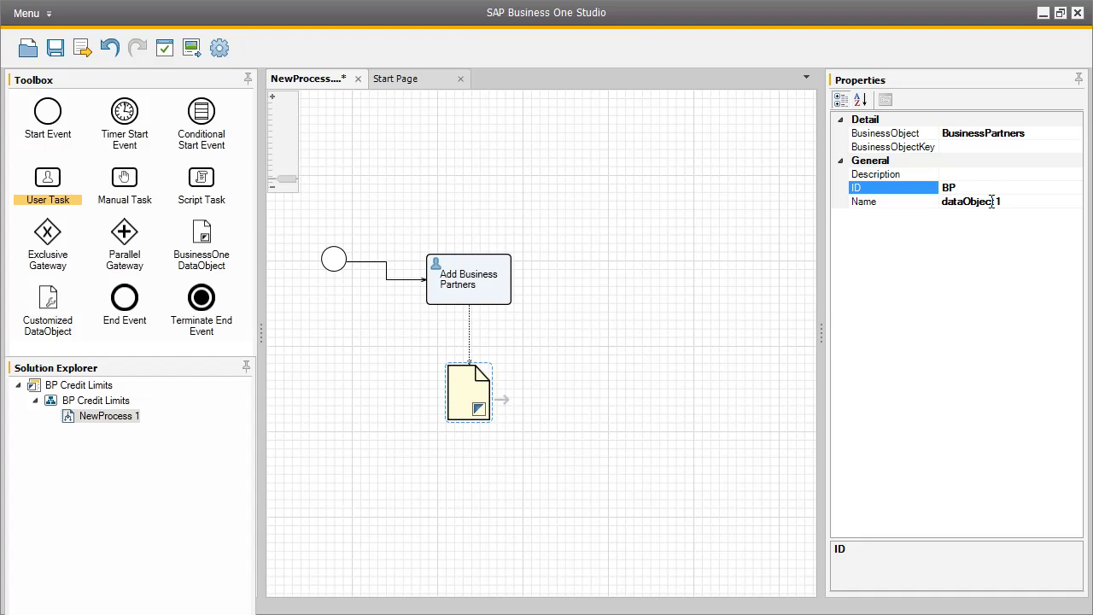
left_click(993, 202)
type("Busines")
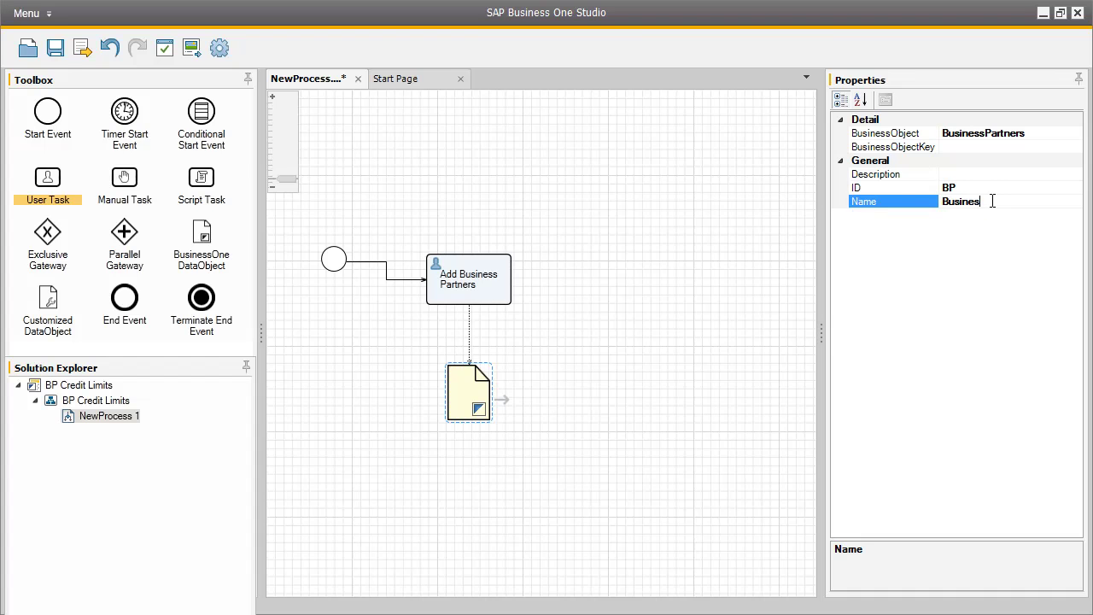
type("s Partner")
- Add a new user task, userTask2, connected after Add Business Partners
left_click(506, 282)
left_click_drag(525, 263, 621, 252)
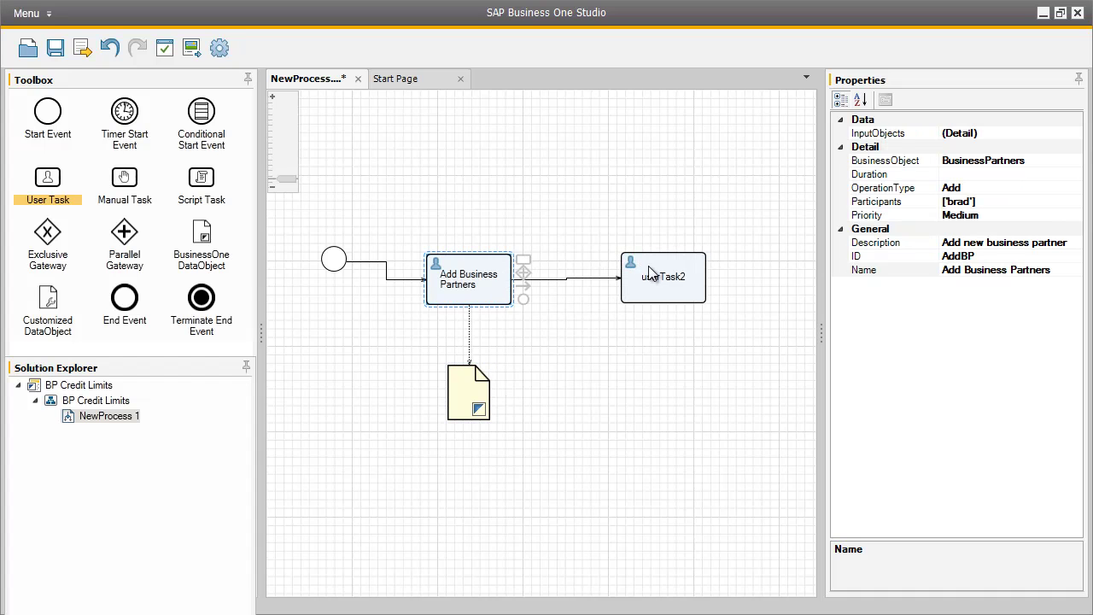
left_click(664, 266)
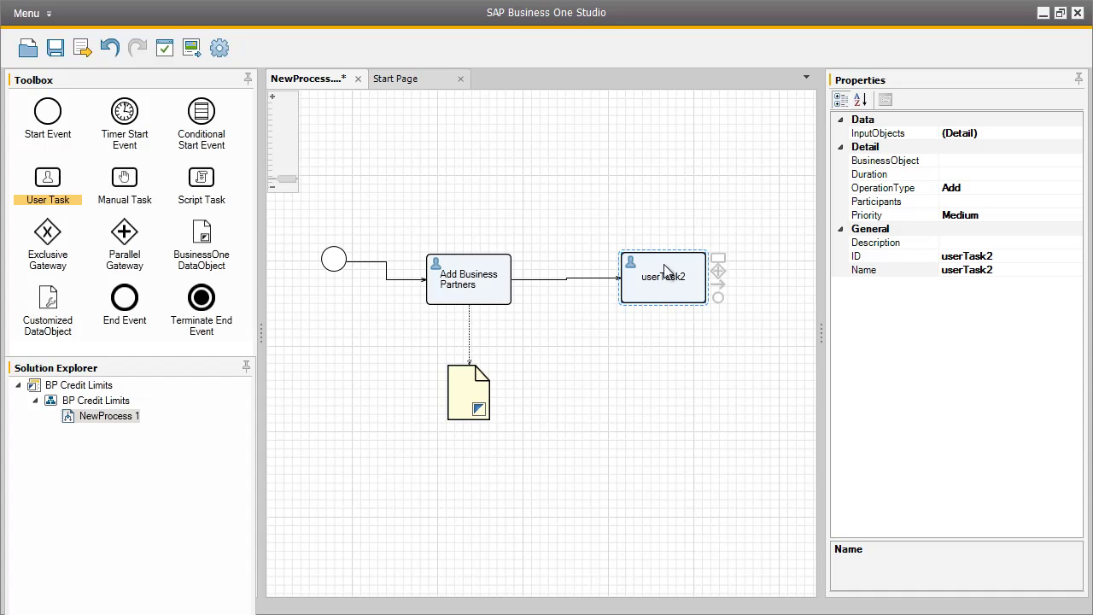
- Set userTask2's business object to BusinessPartners and its operation type to Update
left_click(963, 160)
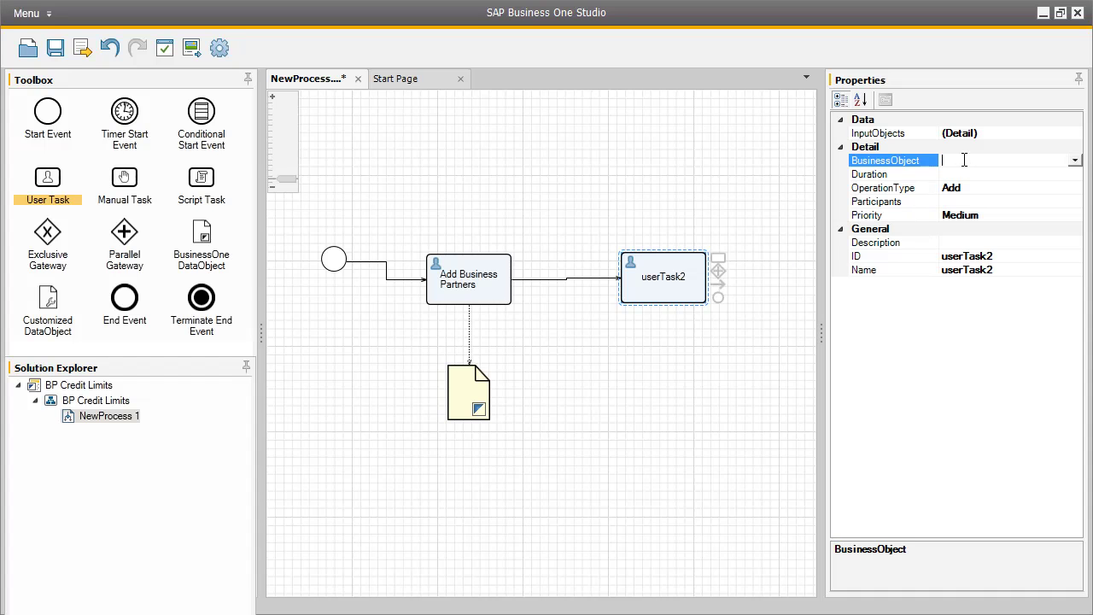
left_click(1075, 160)
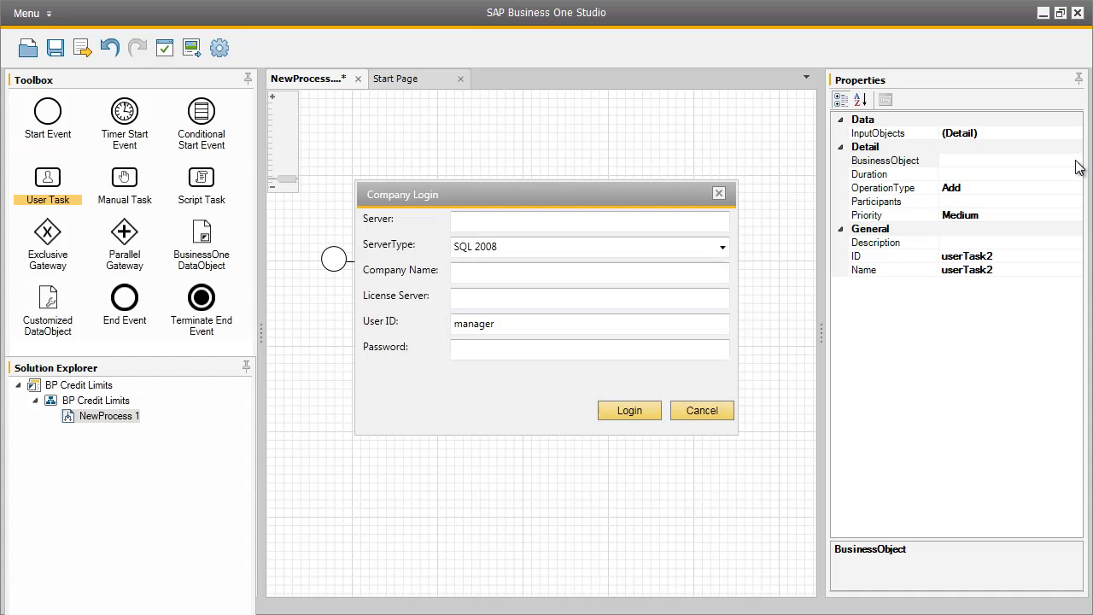
left_click(725, 409)
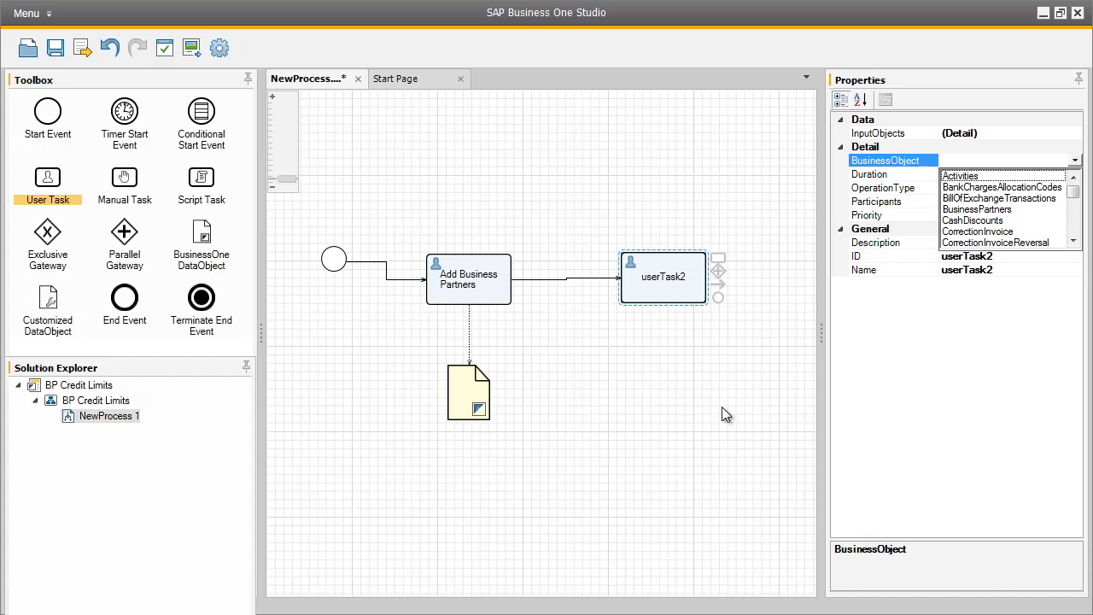
left_click(991, 211)
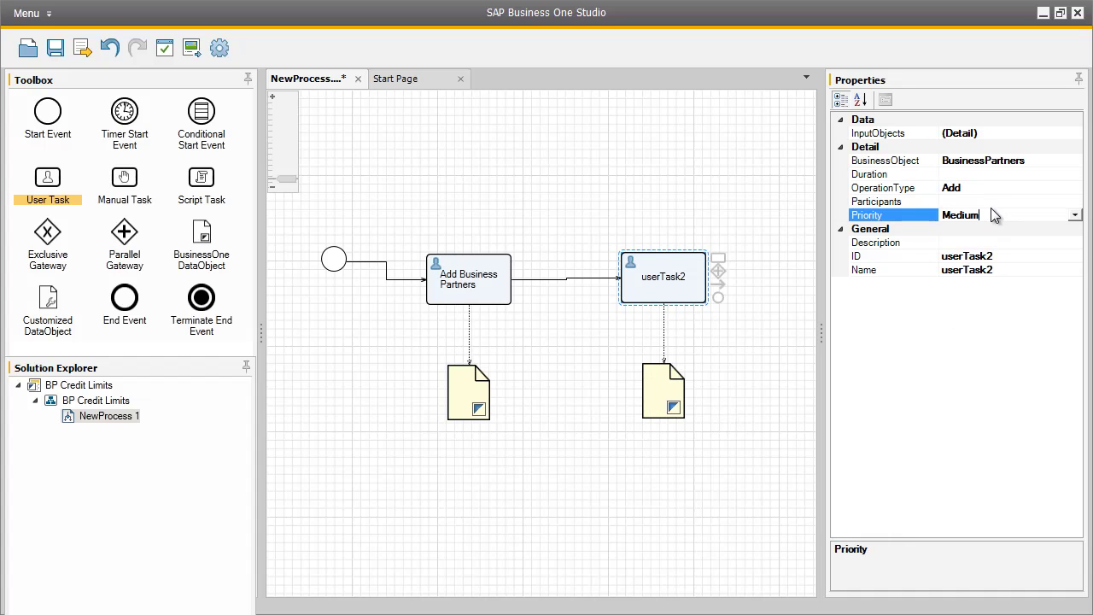
left_click(988, 189)
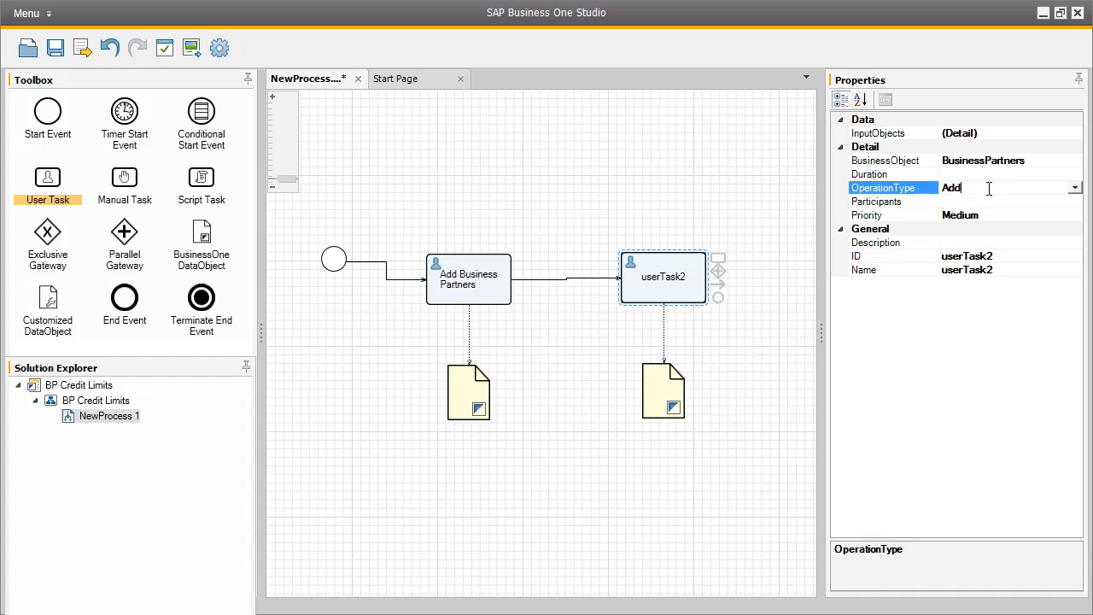
left_click(1074, 189)
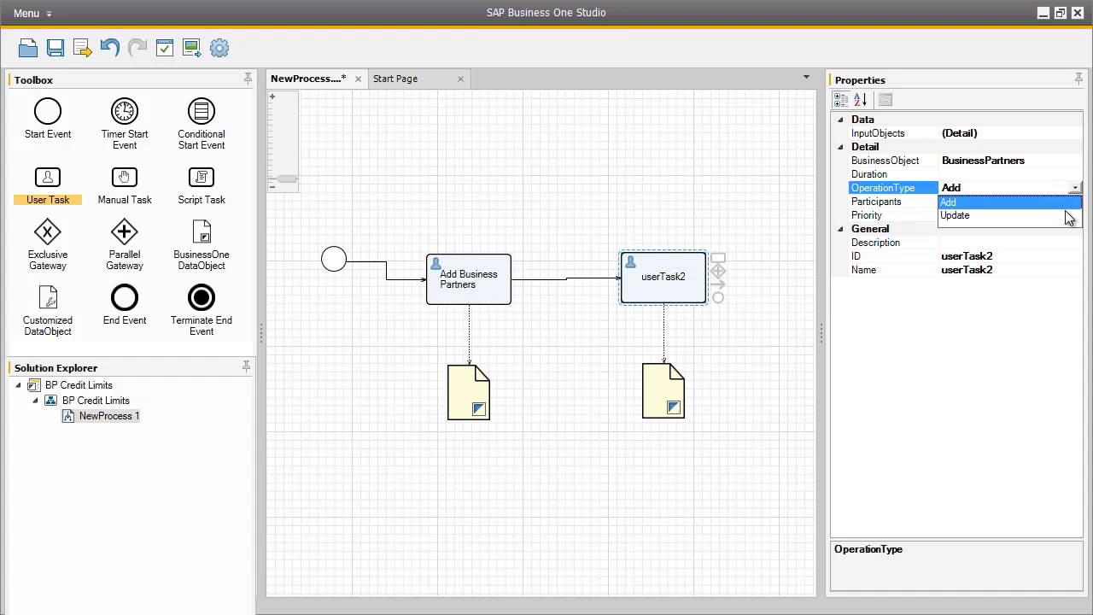
left_click(1067, 217)
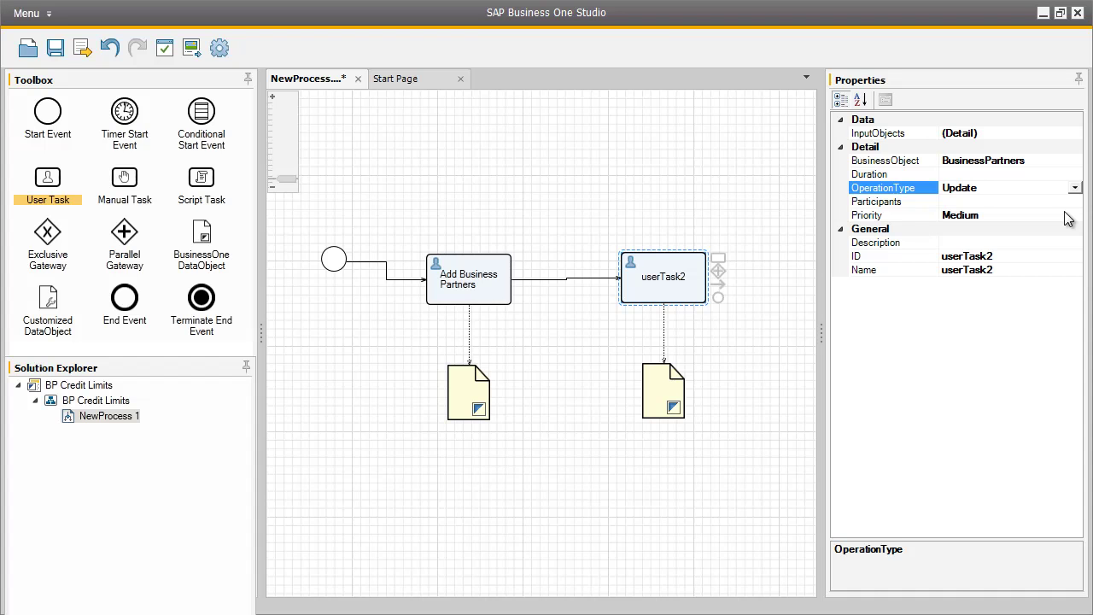
- Set ID UpdateBP, name 'Update Payment Terms', description 'Assign credit limit terms for this business partner'
left_click(988, 257)
type("UpdateBP")
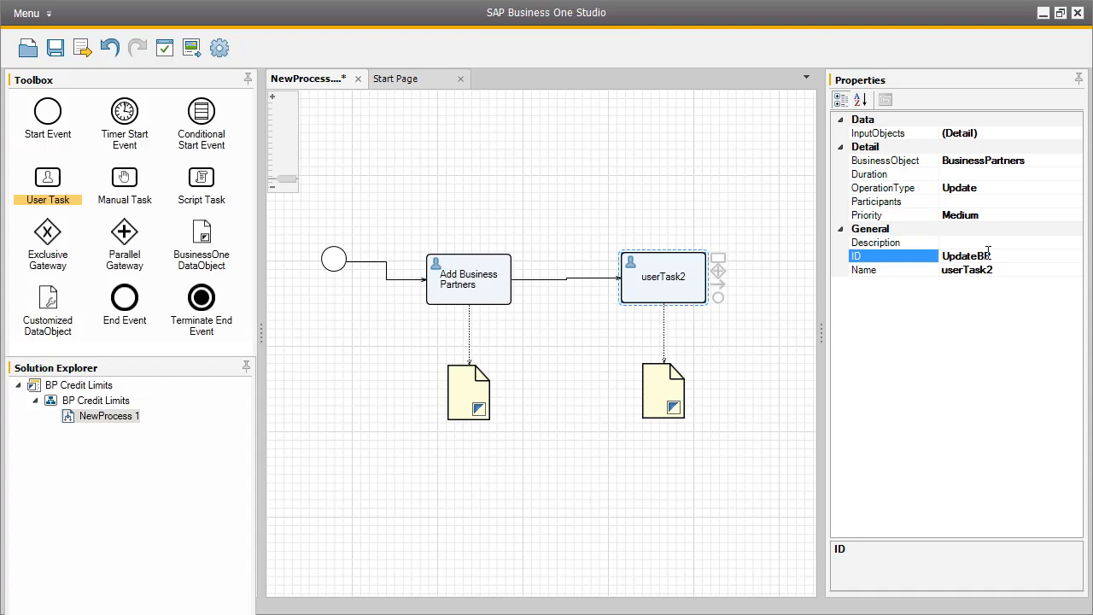
left_click(989, 270)
type("U")
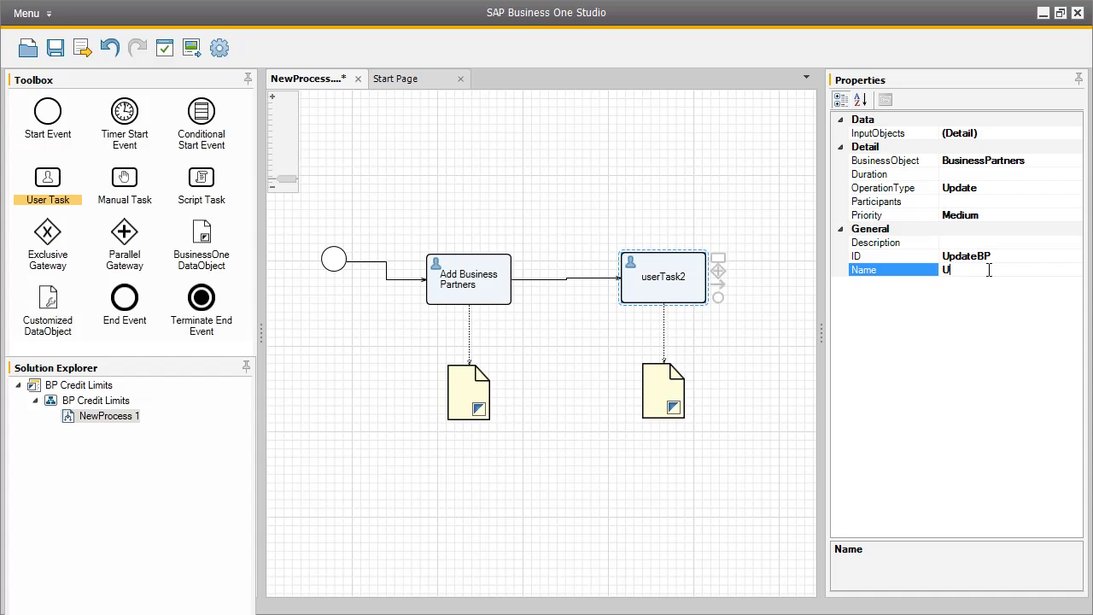
type("pdate Payment Terms")
left_click(961, 243)
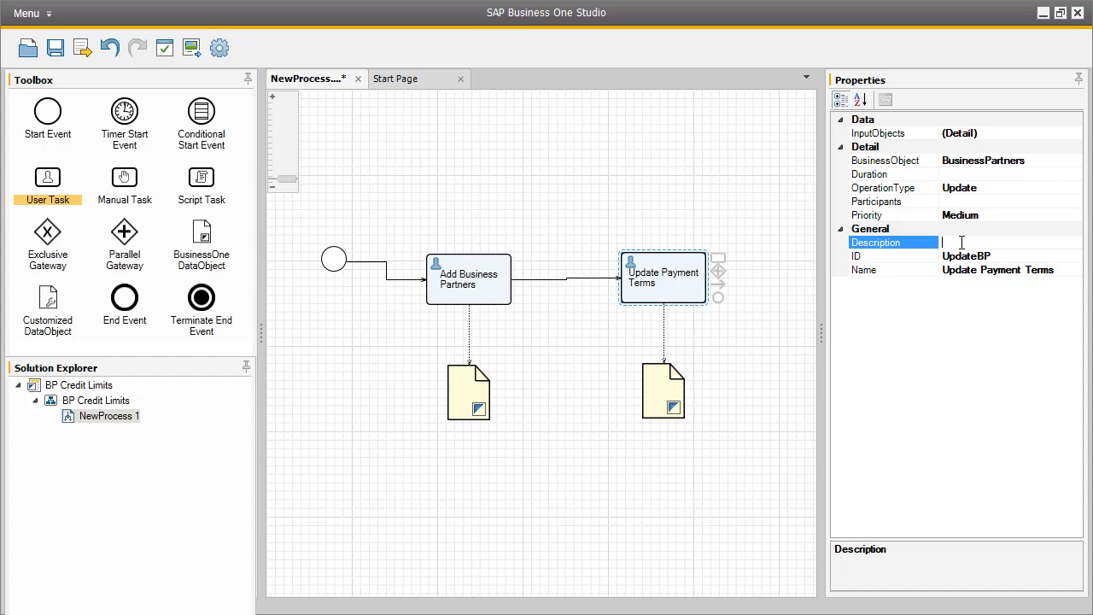
type("Assign credit limit terms for th")
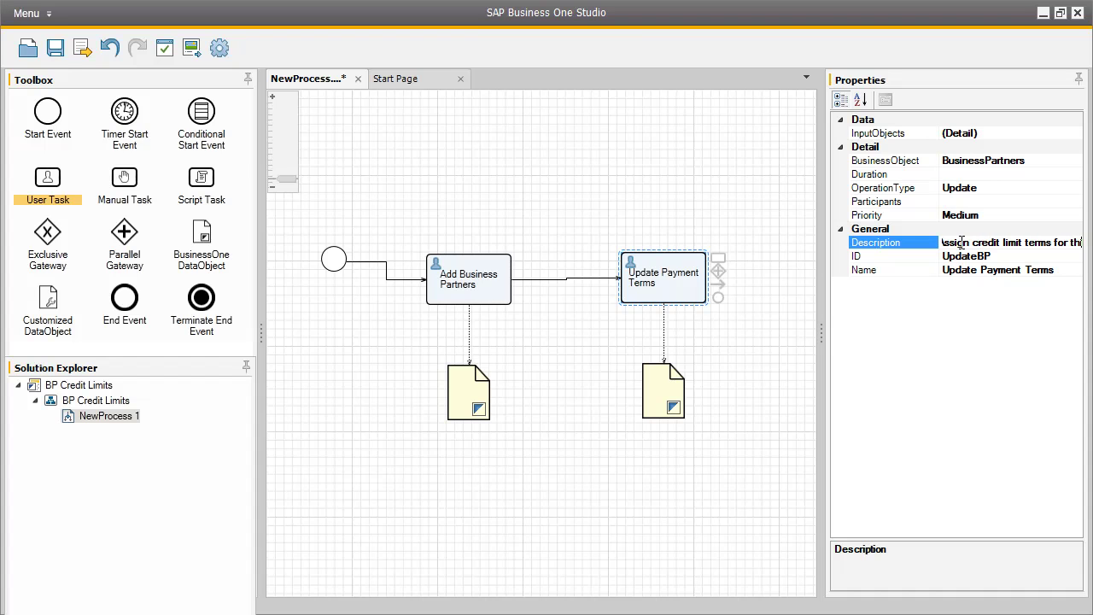
type("is business partner")
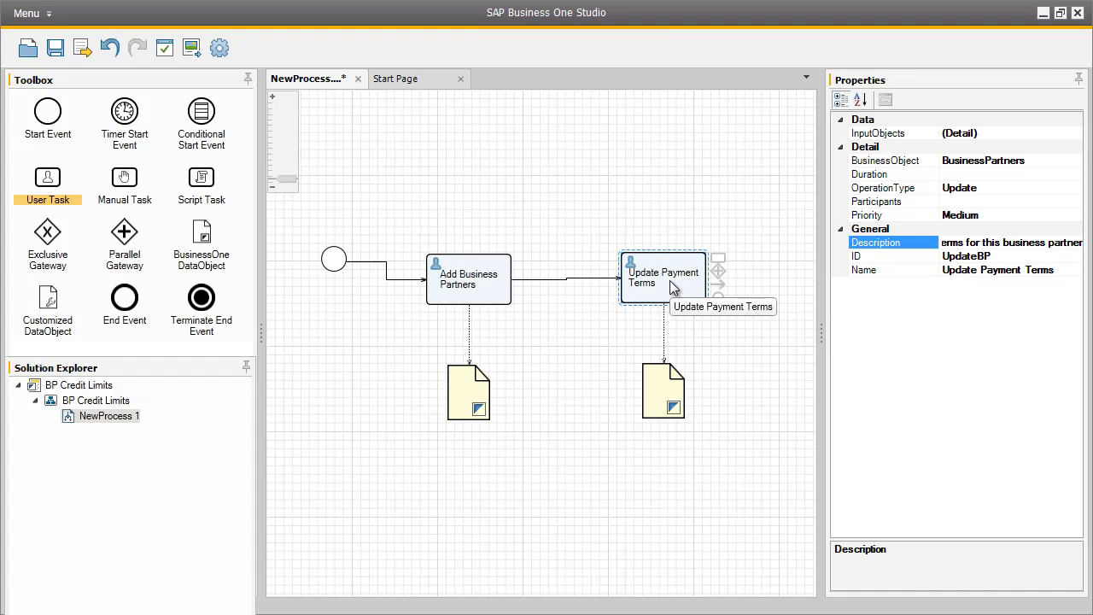
- Connect the BP data object to Update Payment Terms as an input object with Command expression type
left_click(475, 396)
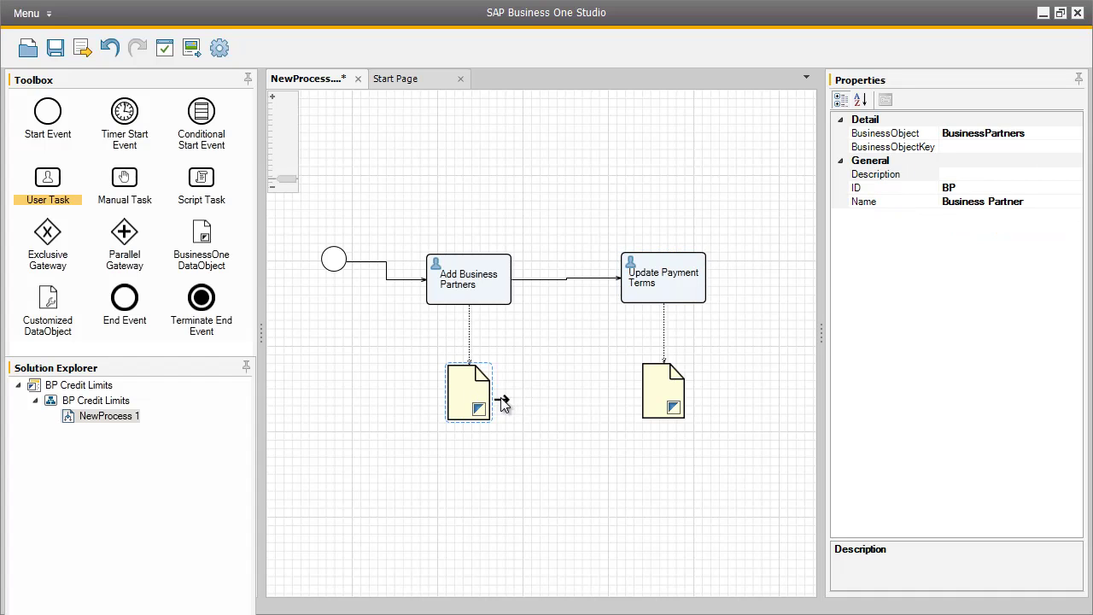
left_click_drag(562, 380, 633, 295)
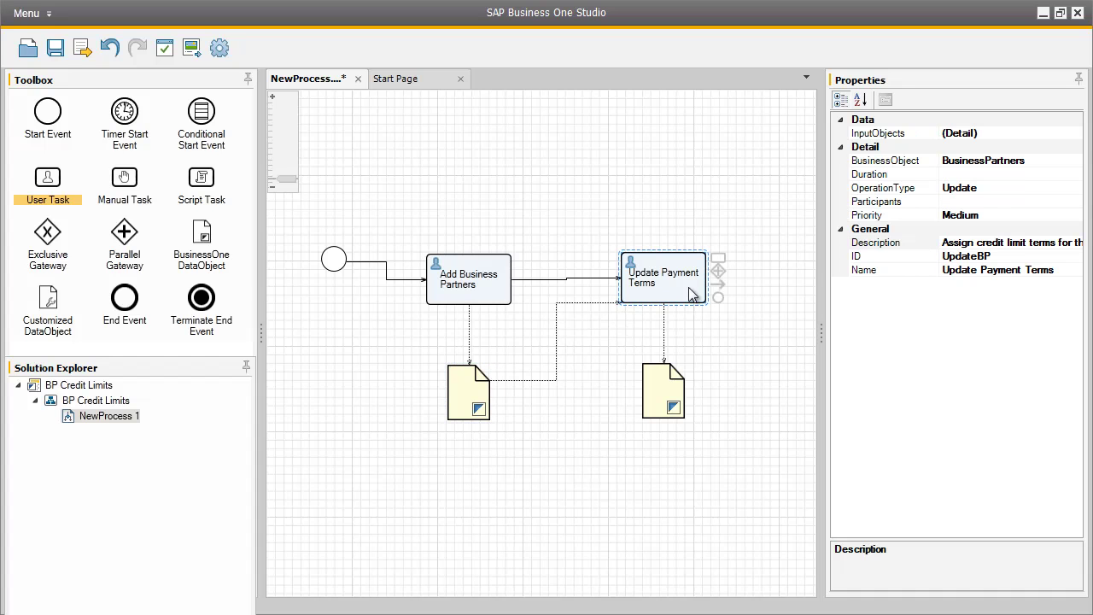
left_click(1042, 133)
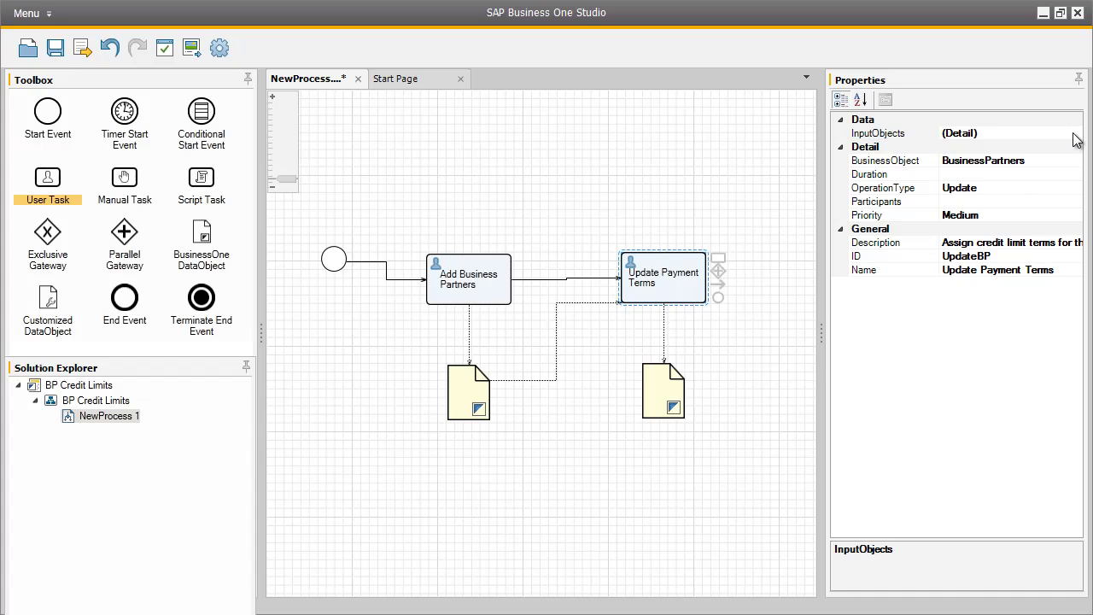
left_click(1073, 135)
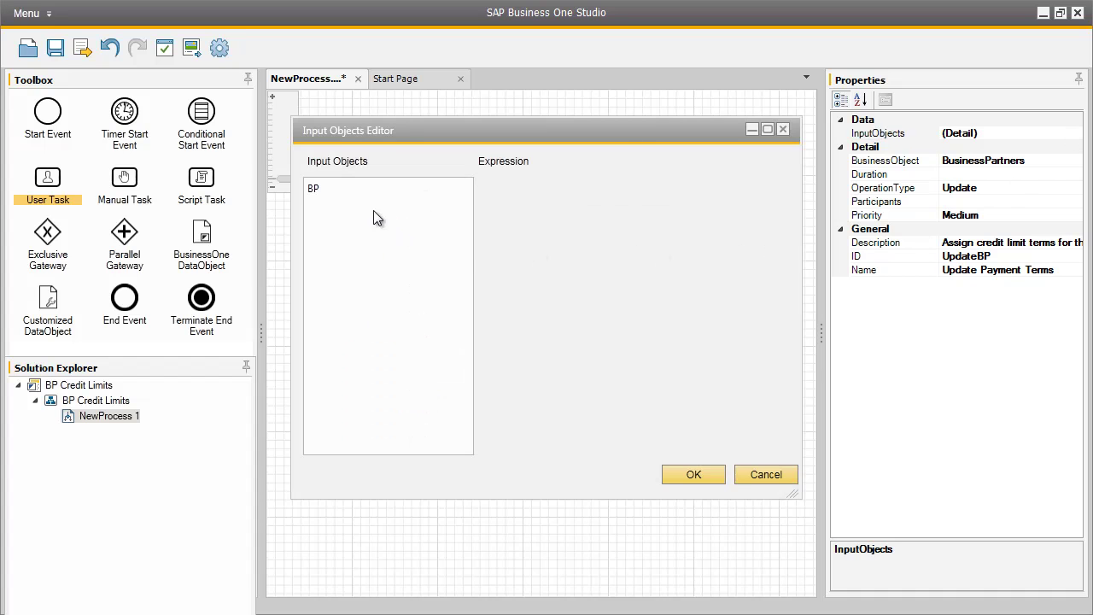
left_click(323, 192)
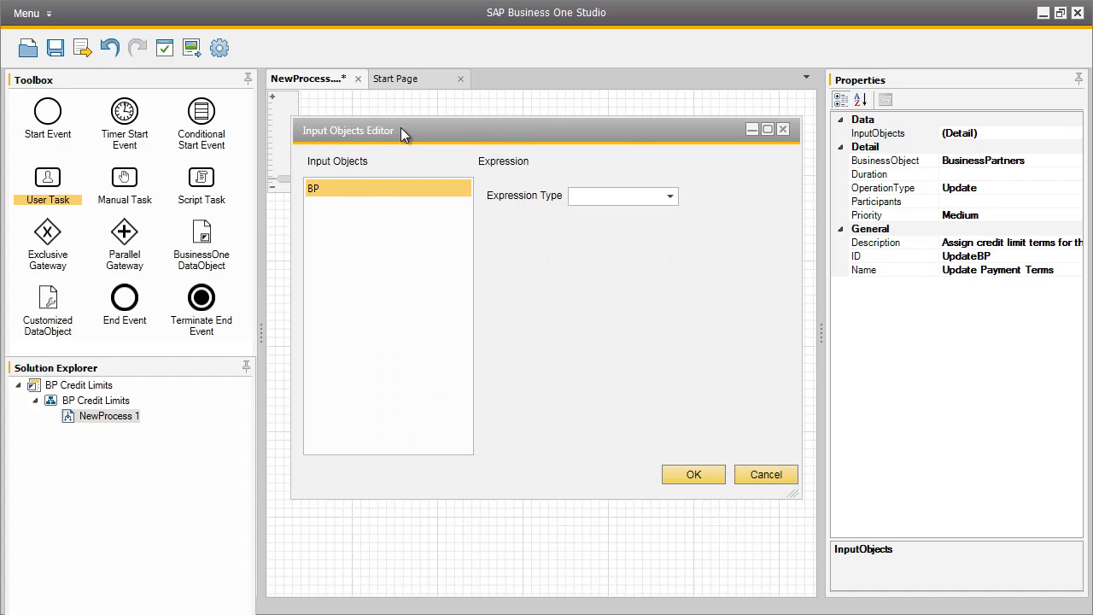
left_click_drag(399, 129, 628, 130)
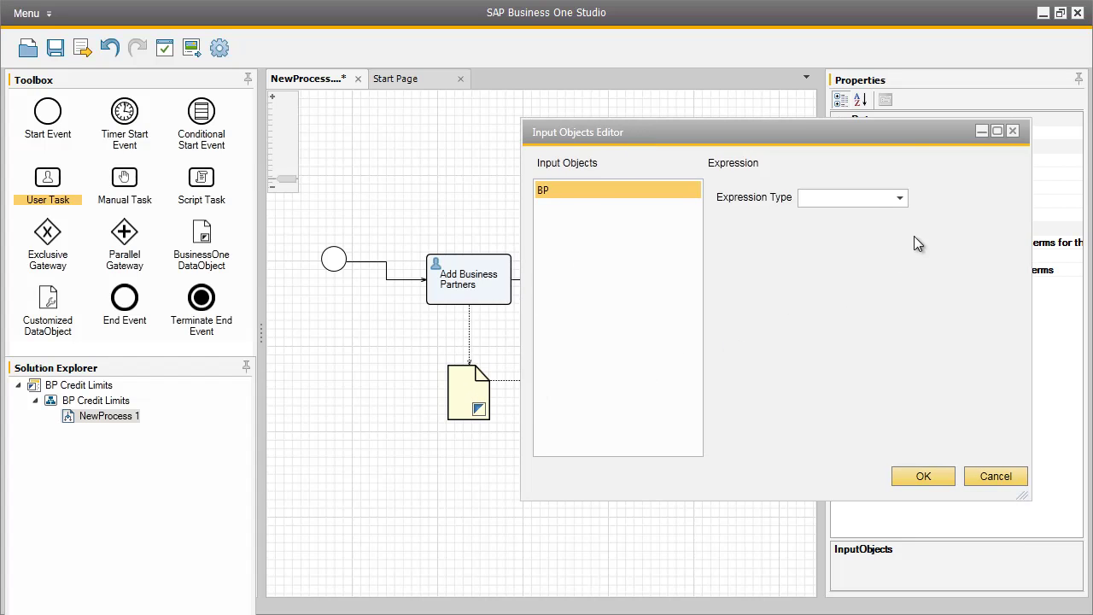
left_click(905, 198)
left_click(882, 232)
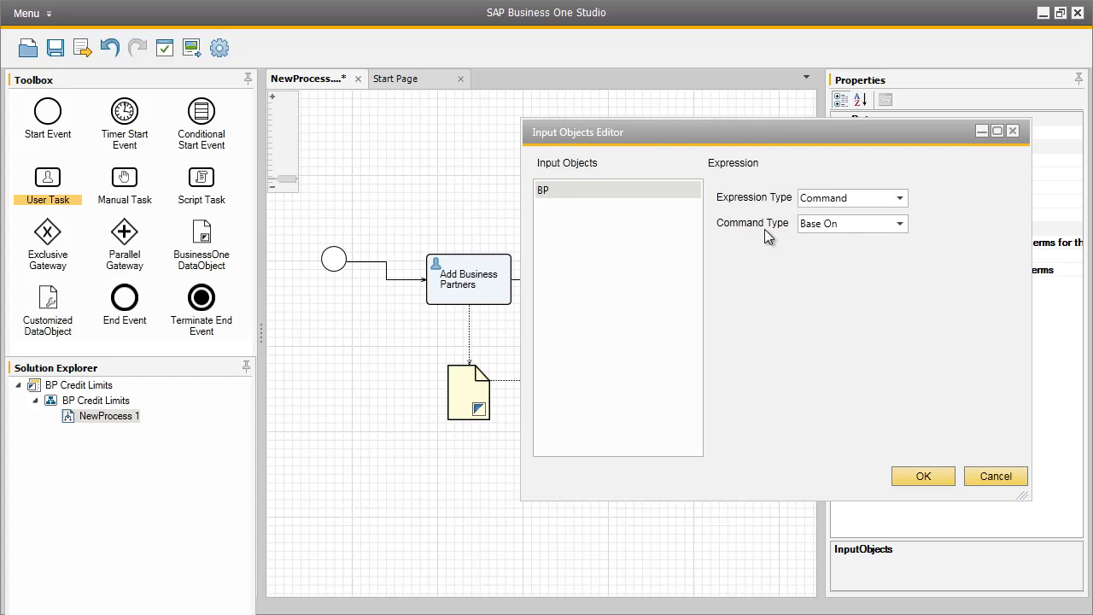
left_click(930, 472)
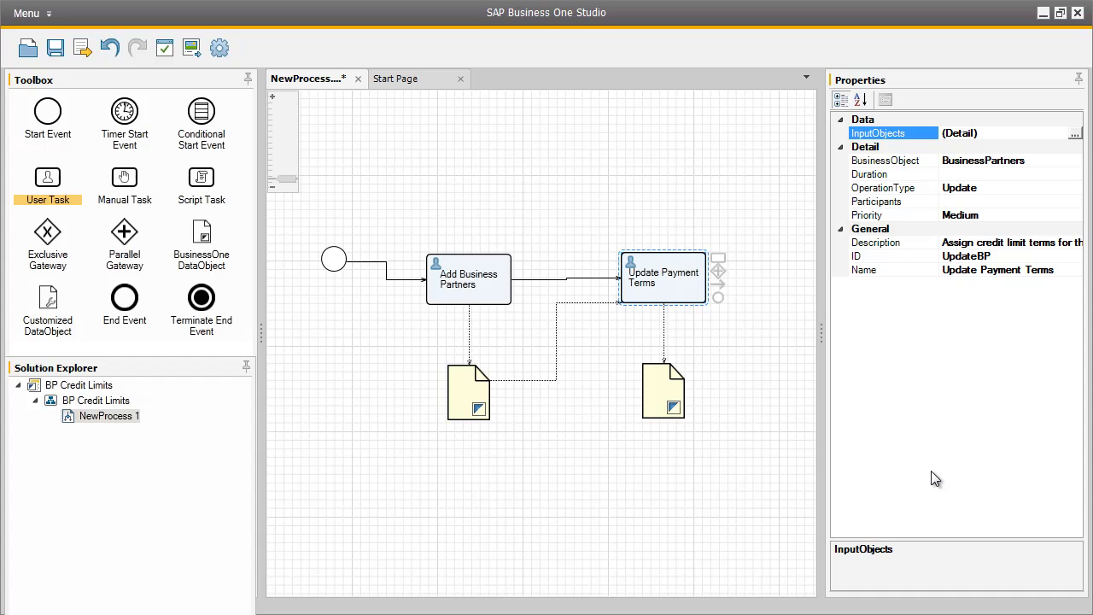
- Add the chosen Business One user to Update Payment Terms' Chosen Participants list
left_click(1005, 202)
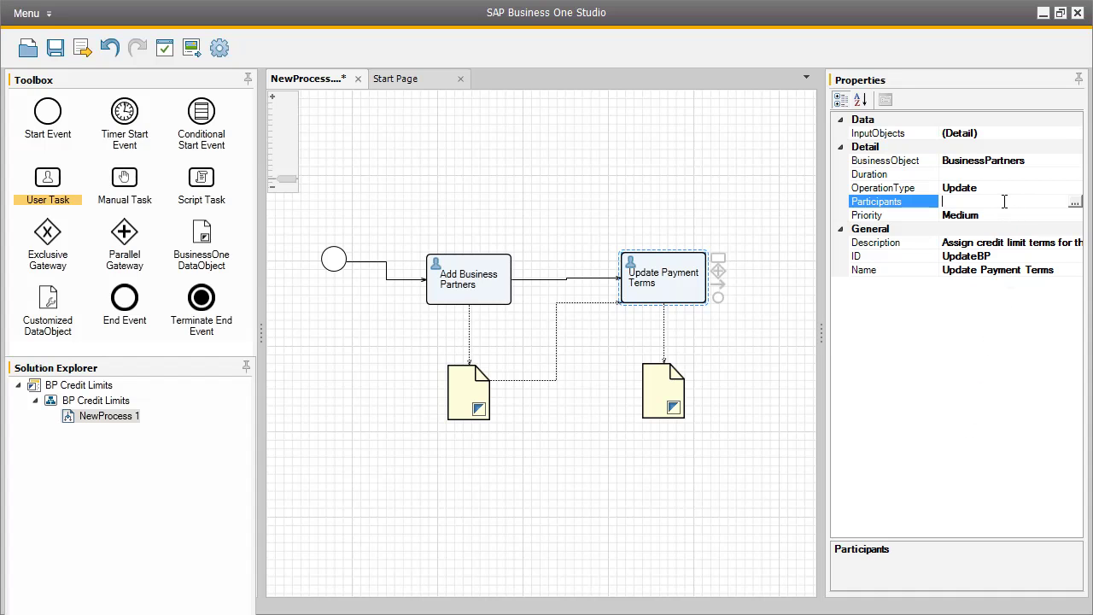
left_click(1076, 202)
left_click(719, 410)
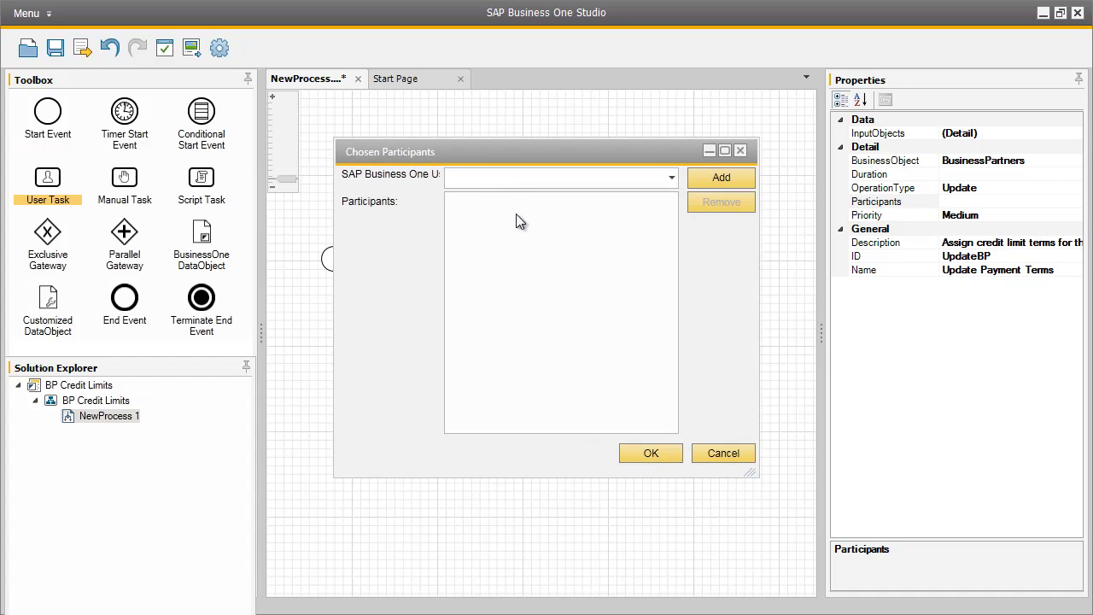
left_click(482, 178)
type("bill")
left_click(717, 176)
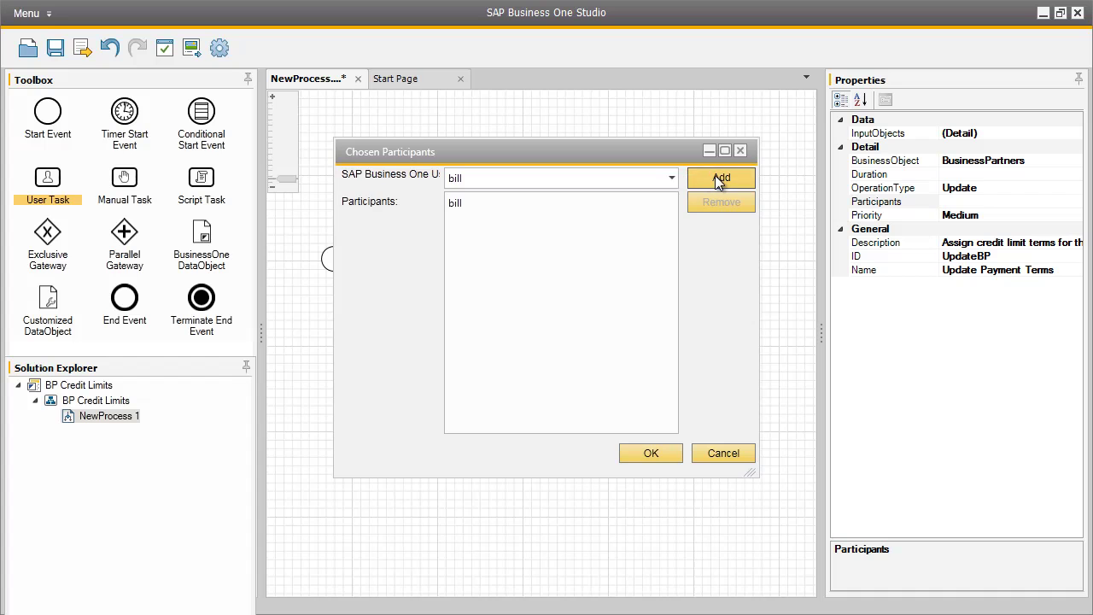
left_click(584, 205)
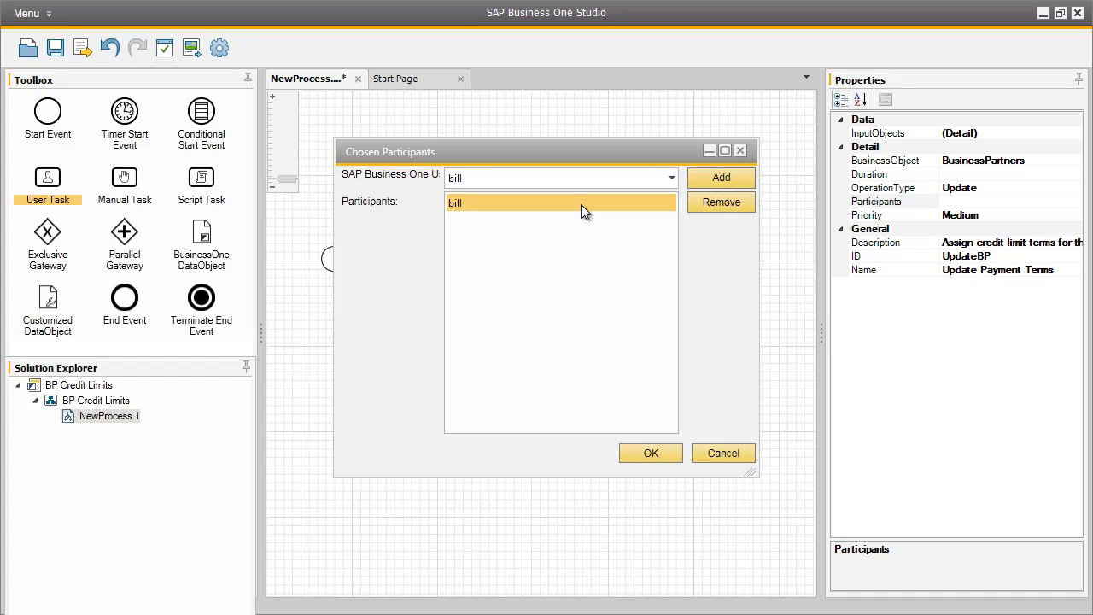
left_click(651, 454)
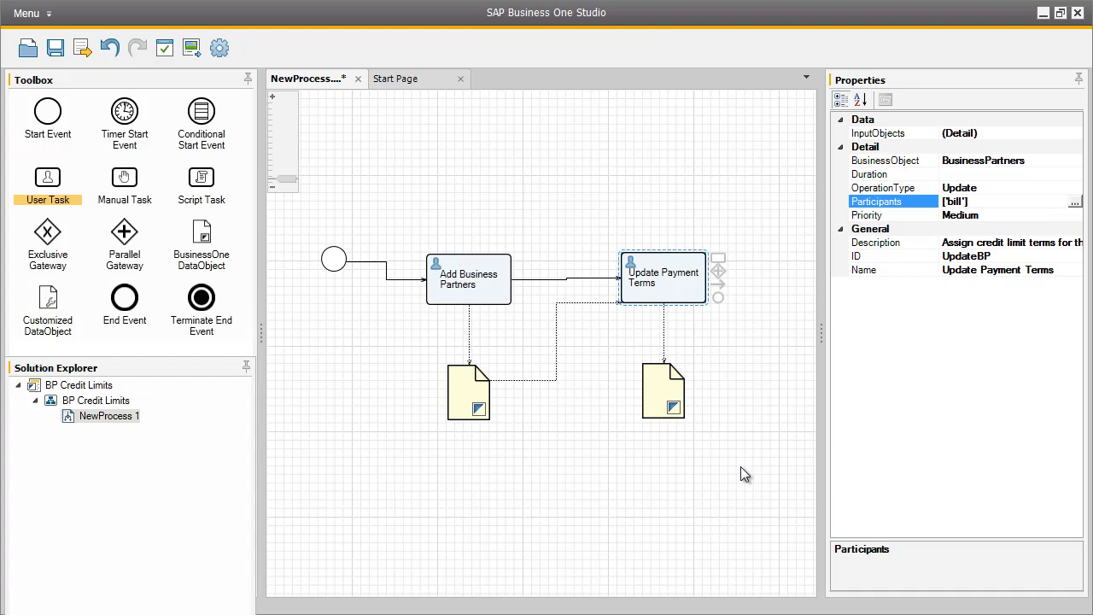
- Place endEvent1 after Update Payment Terms, connect them, and save the process
left_click_drag(134, 296, 790, 288)
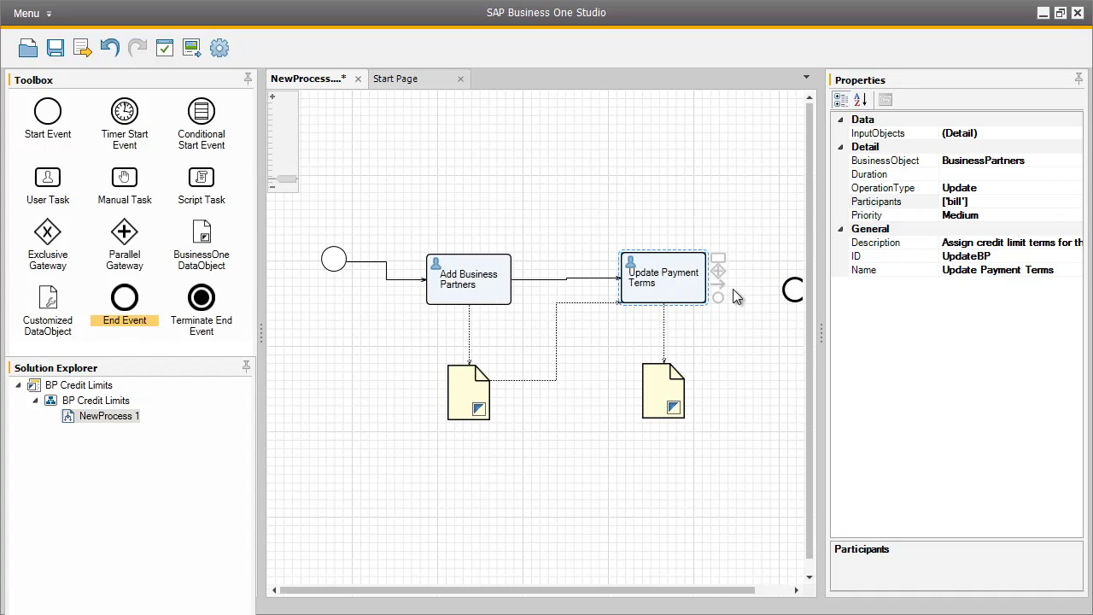
left_click_drag(722, 292, 793, 295)
left_click(793, 292)
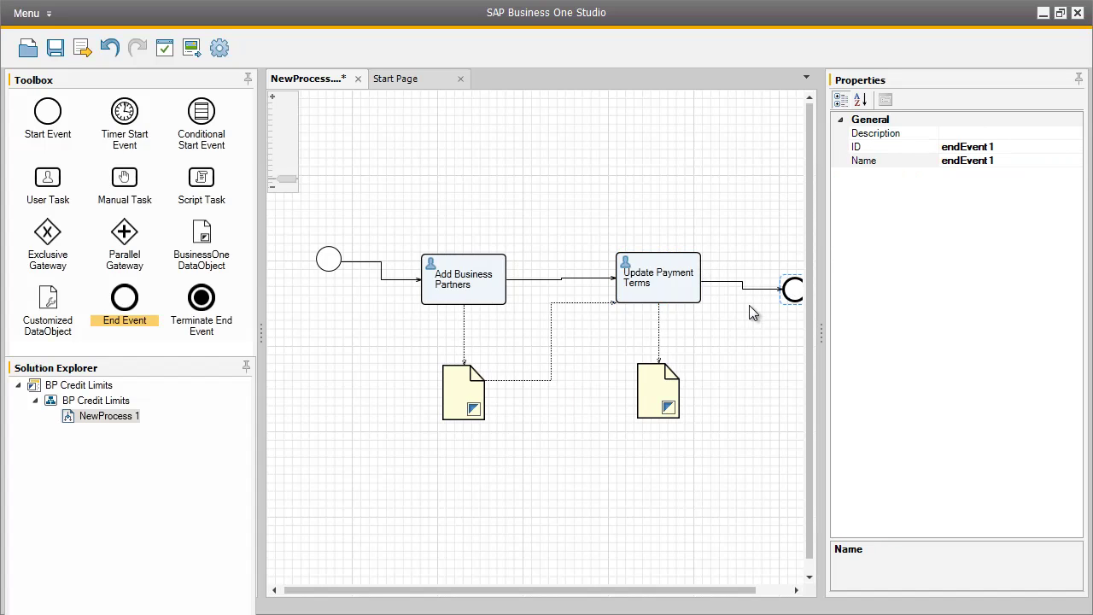
left_click(55, 49)
- Export the workflow as BPCreditLimits.xbml into the Workflow folder
left_click(81, 48)
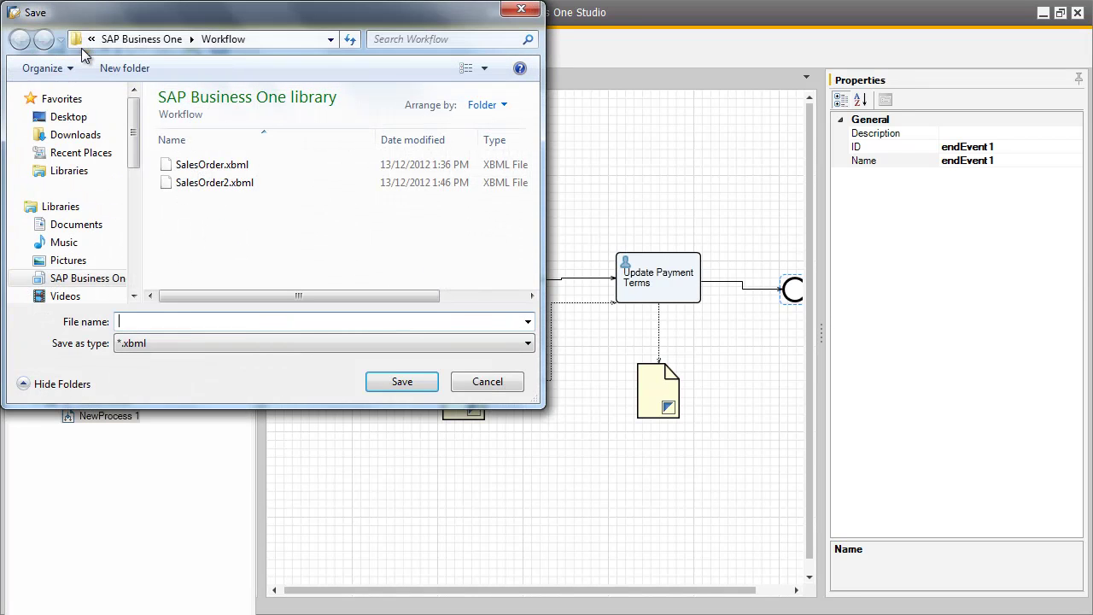
type("BP")
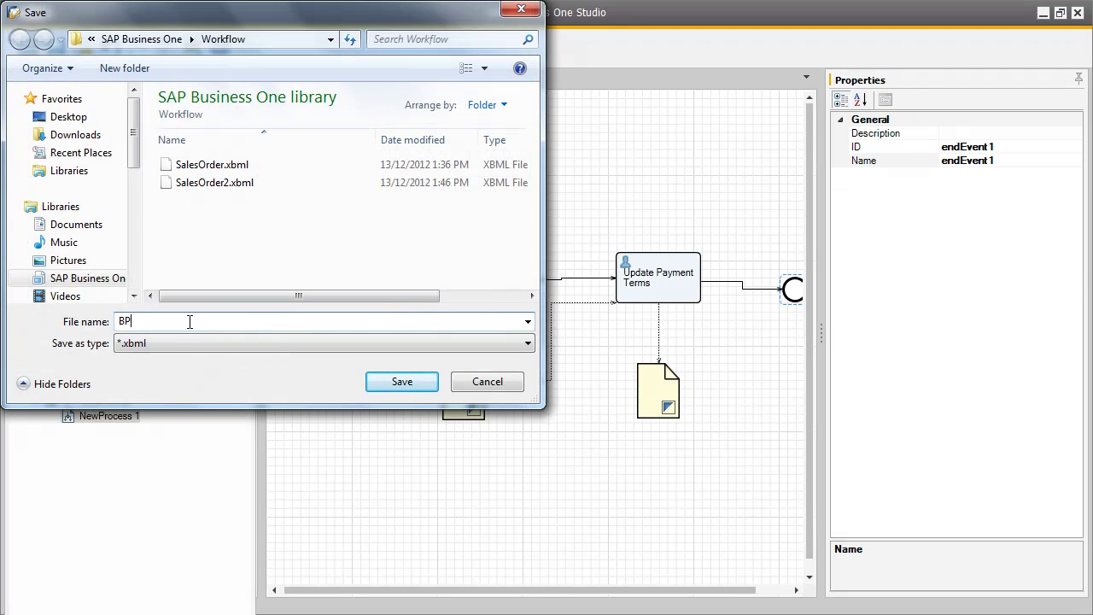
type("CreditLimits")
left_click(408, 386)
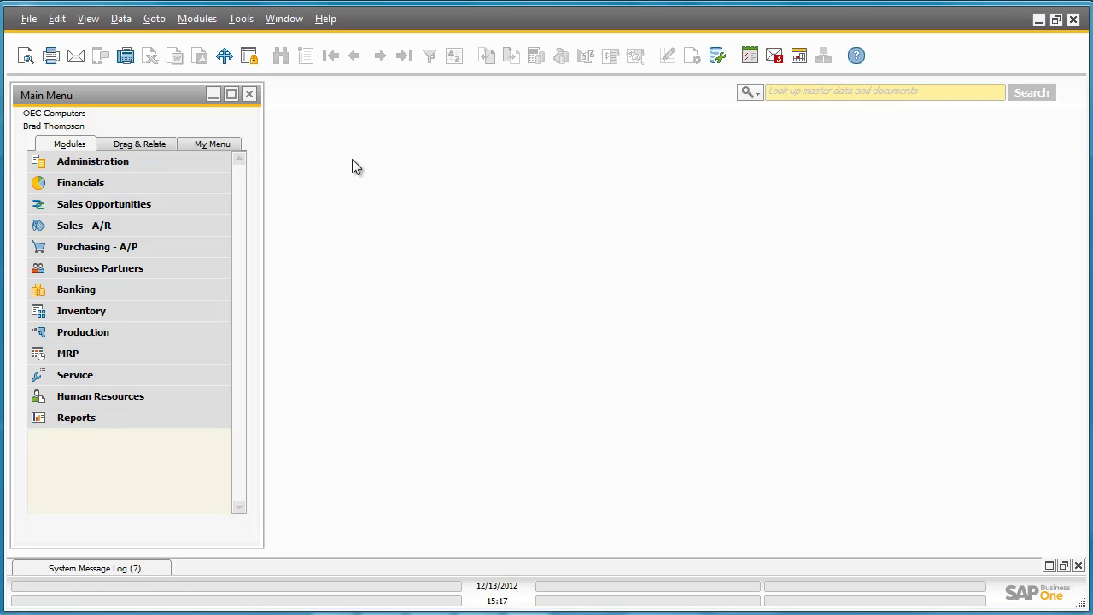
- Import BPCreditLimits.xbml from the Workflow folder into the Workflow Manager
left_click(204, 160)
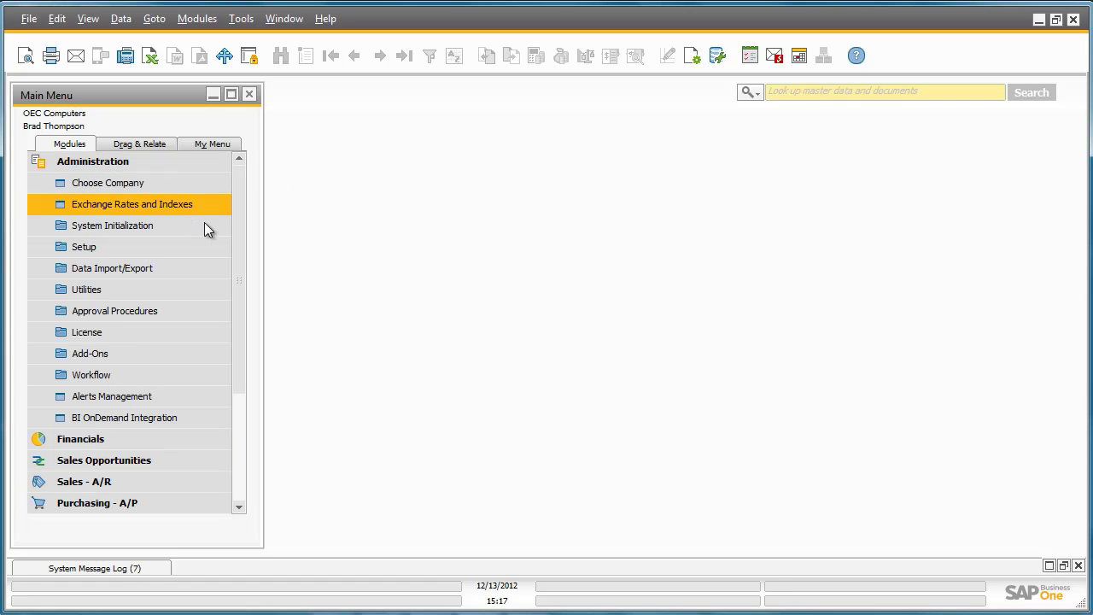
left_click(202, 376)
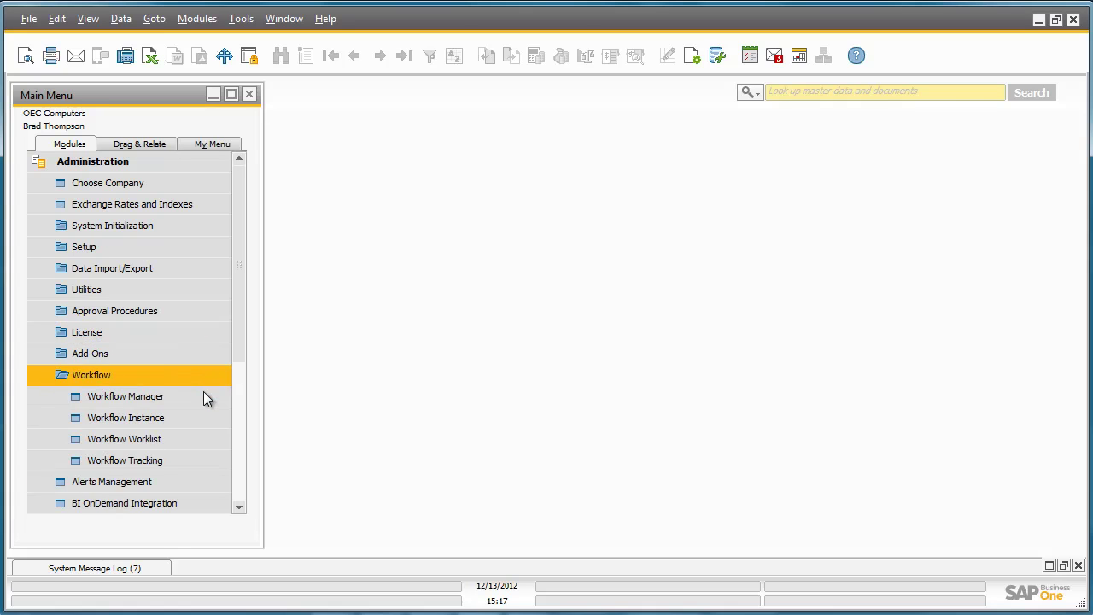
left_click(204, 398)
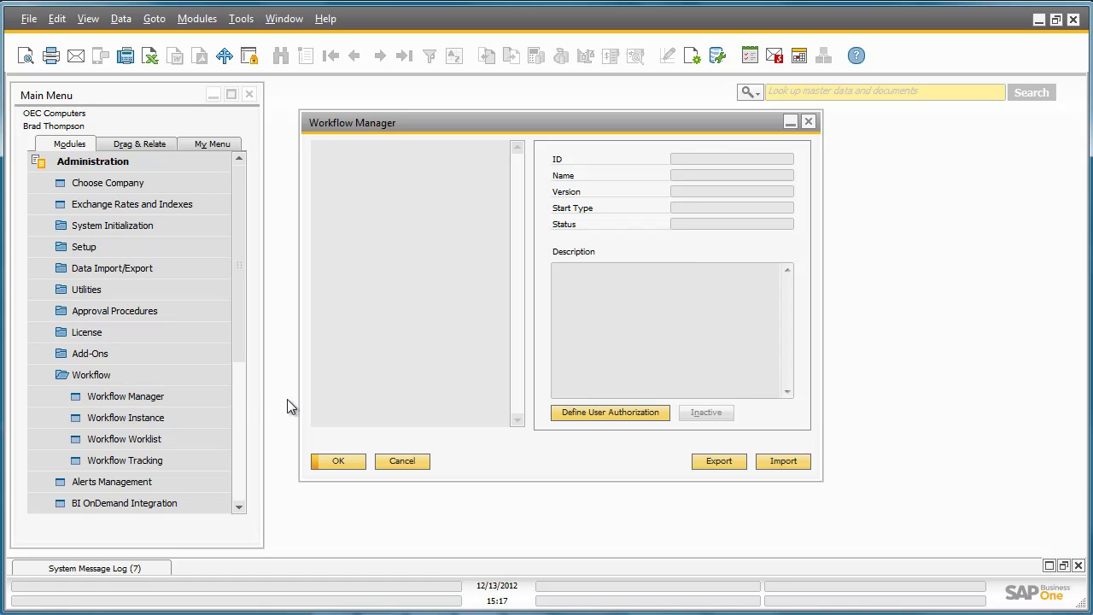
left_click(776, 460)
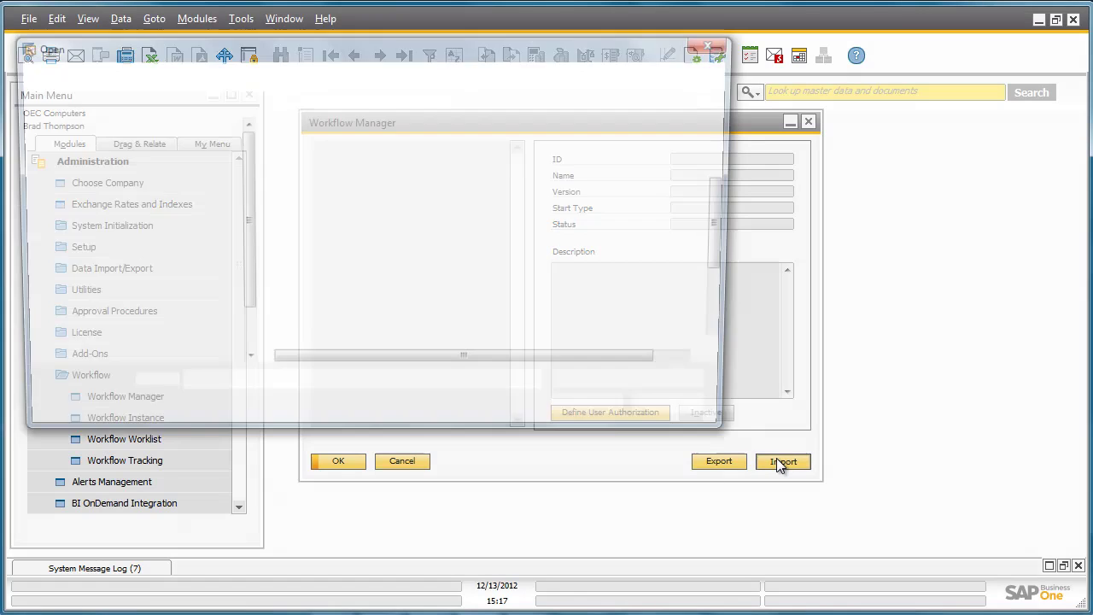
left_click_drag(729, 258, 738, 323)
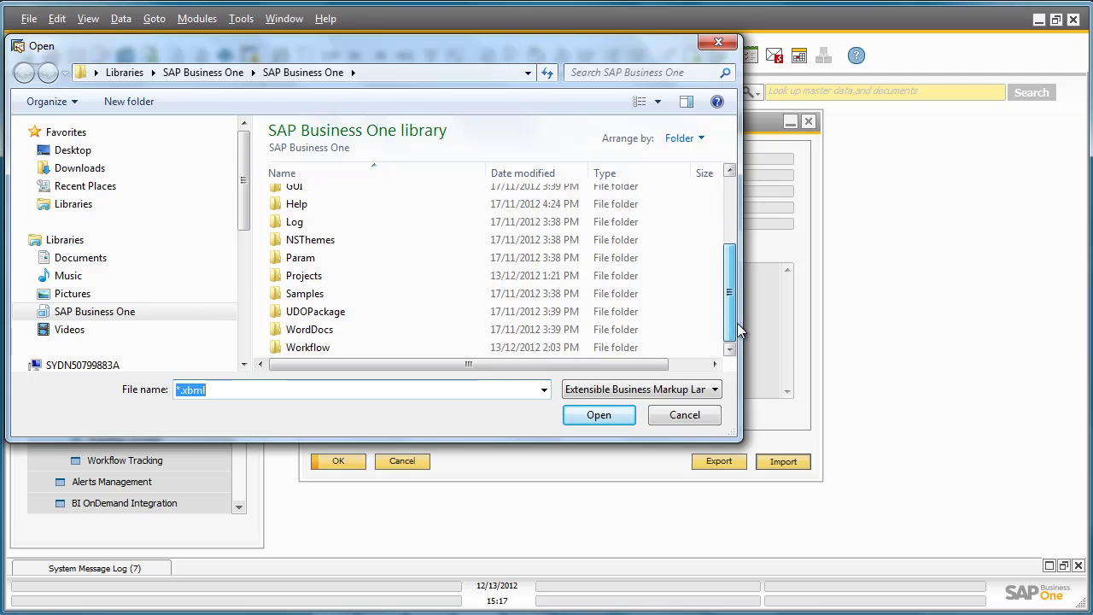
double_click(432, 350)
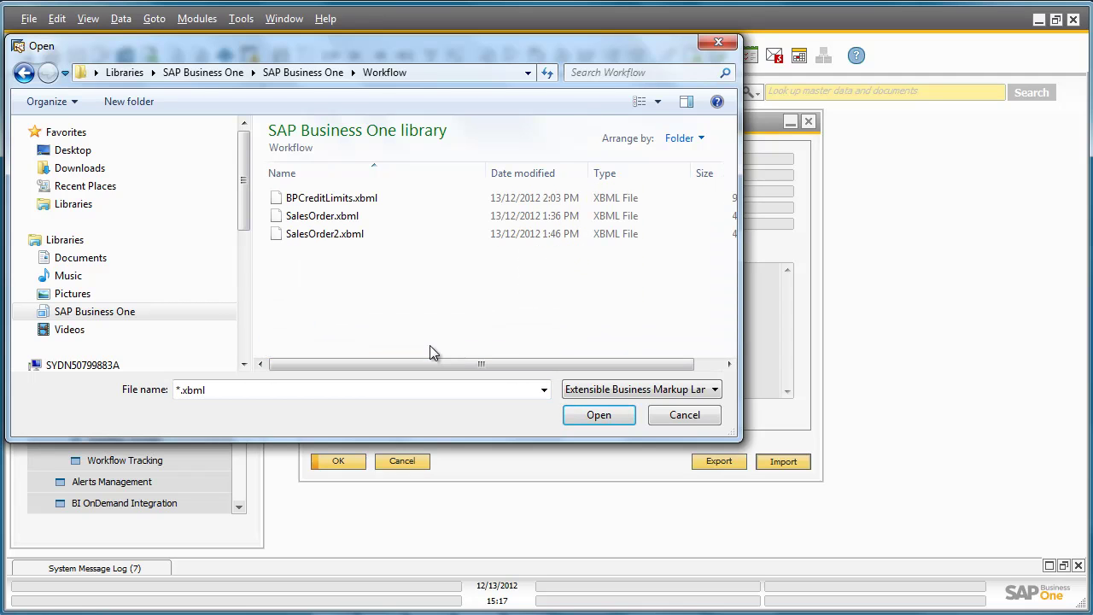
double_click(346, 202)
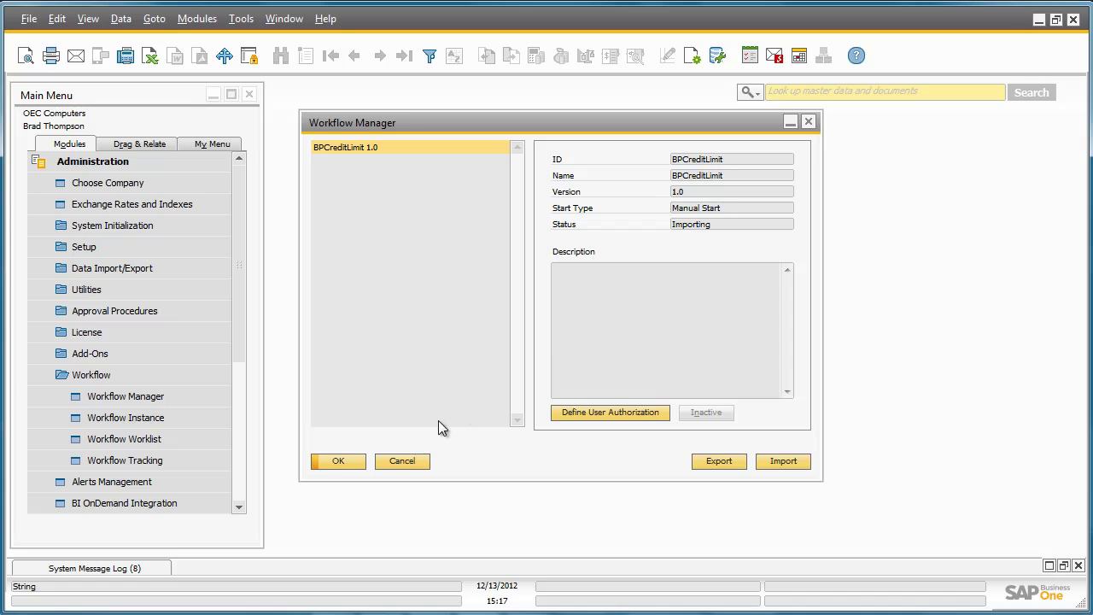
- Change the BPCreditLimit 1.0 workflow's status to Active and confirm
left_click(349, 461)
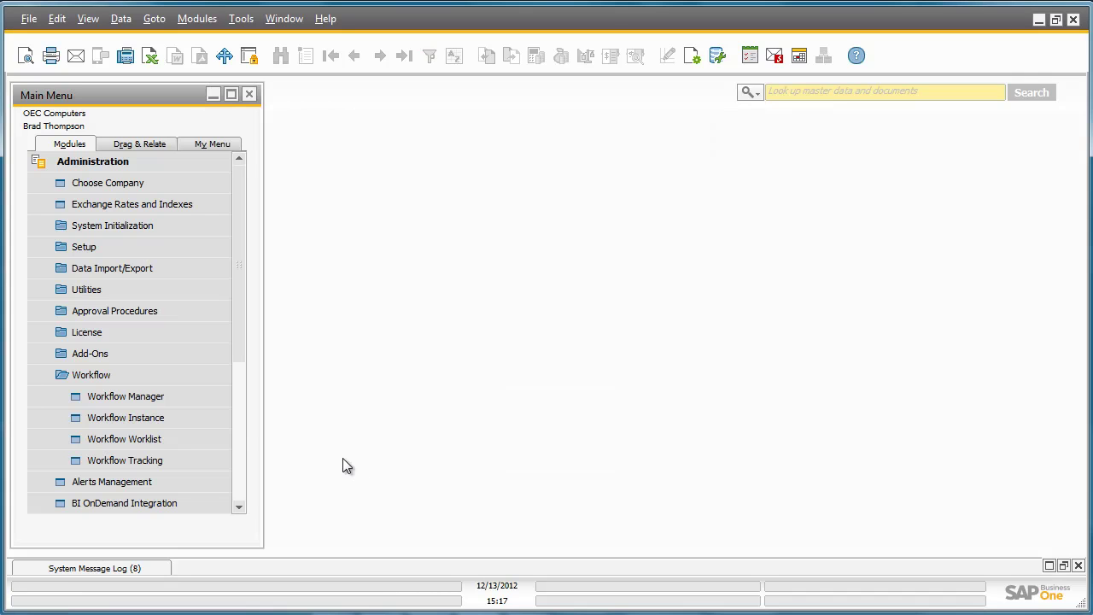
left_click(201, 397)
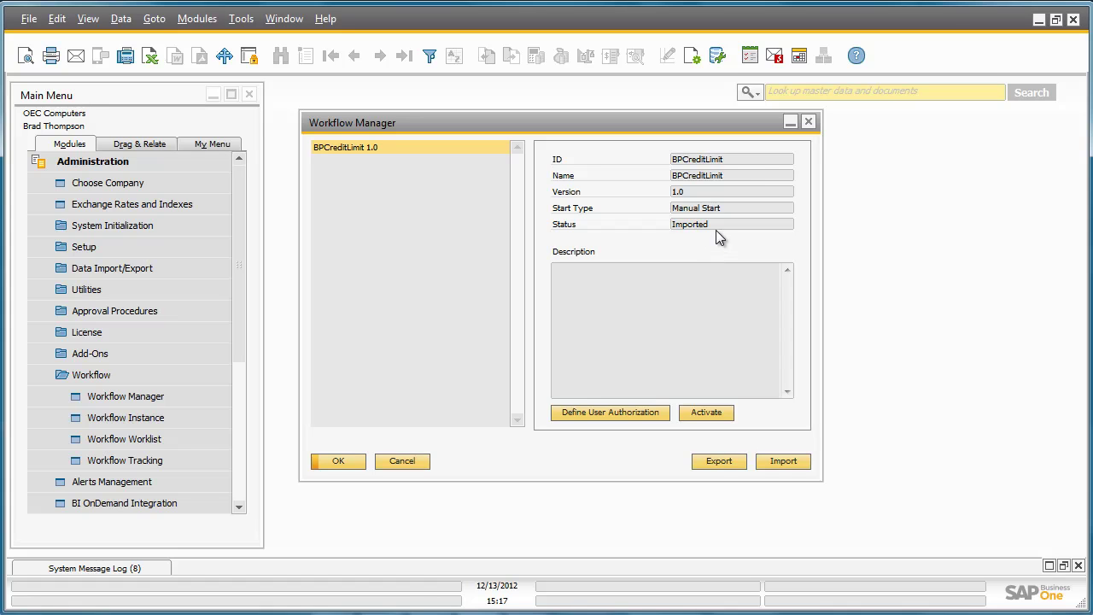
left_click(715, 414)
left_click(339, 462)
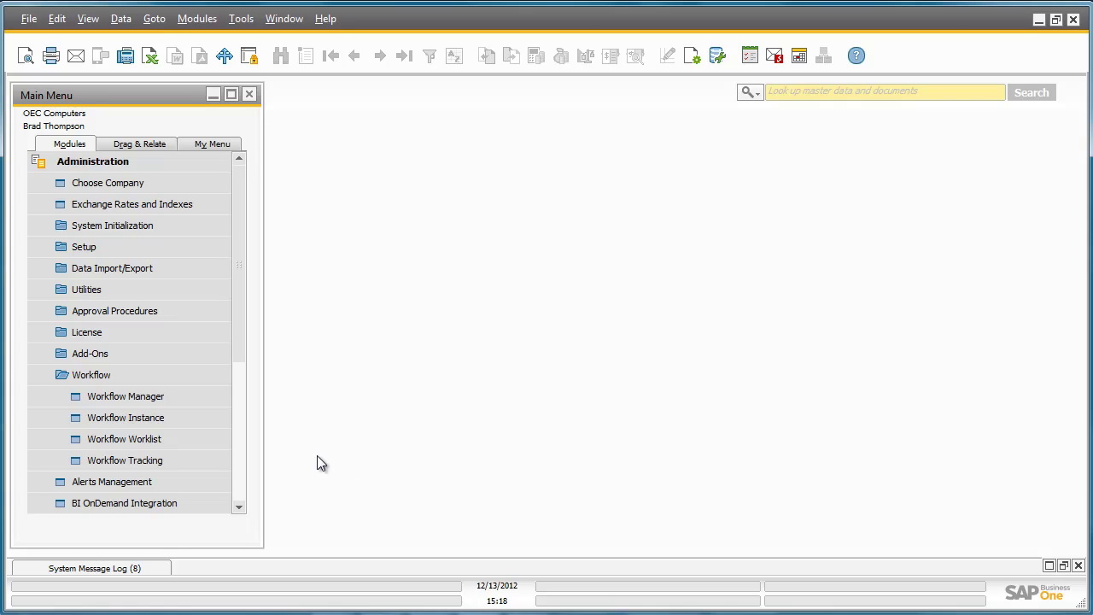
- Start a new instance from the BPCreditLimit 1.0 template, then close the instance window
left_click(205, 426)
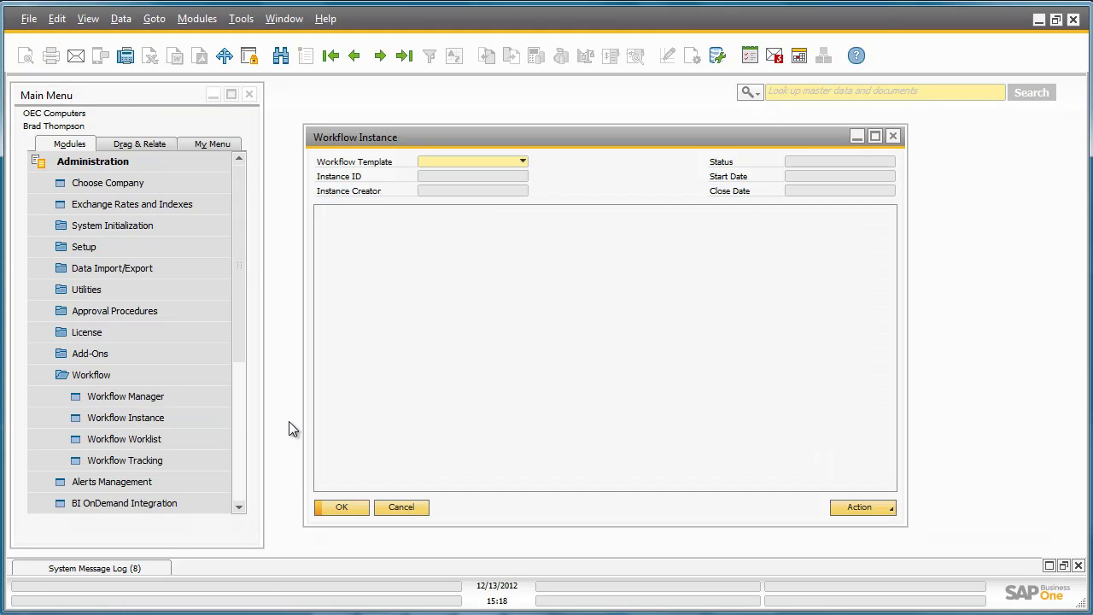
left_click(522, 161)
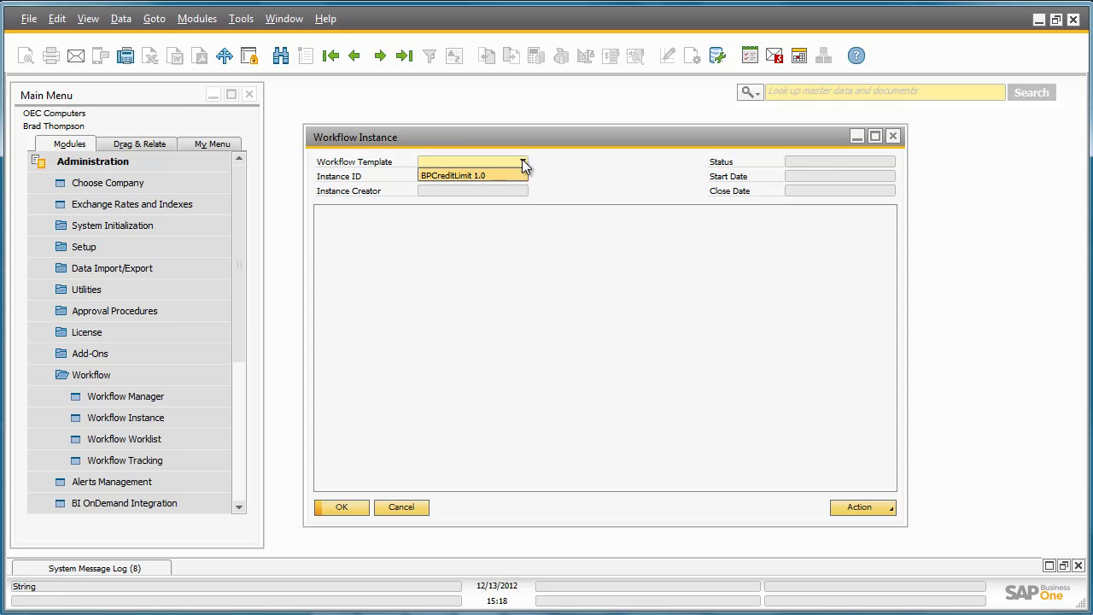
left_click(515, 176)
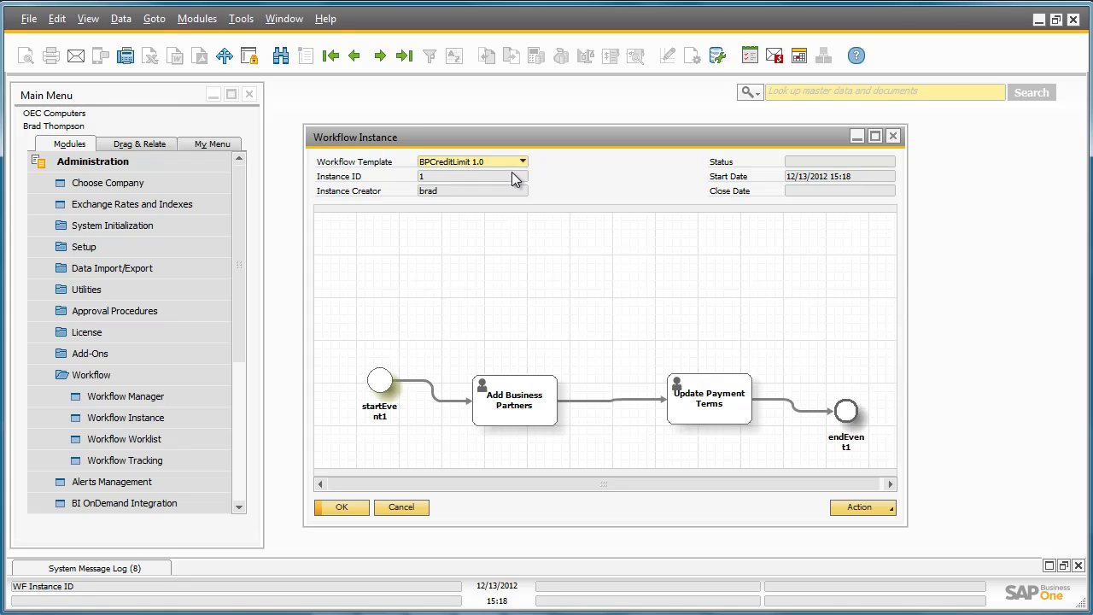
left_click(869, 508)
left_click(873, 522)
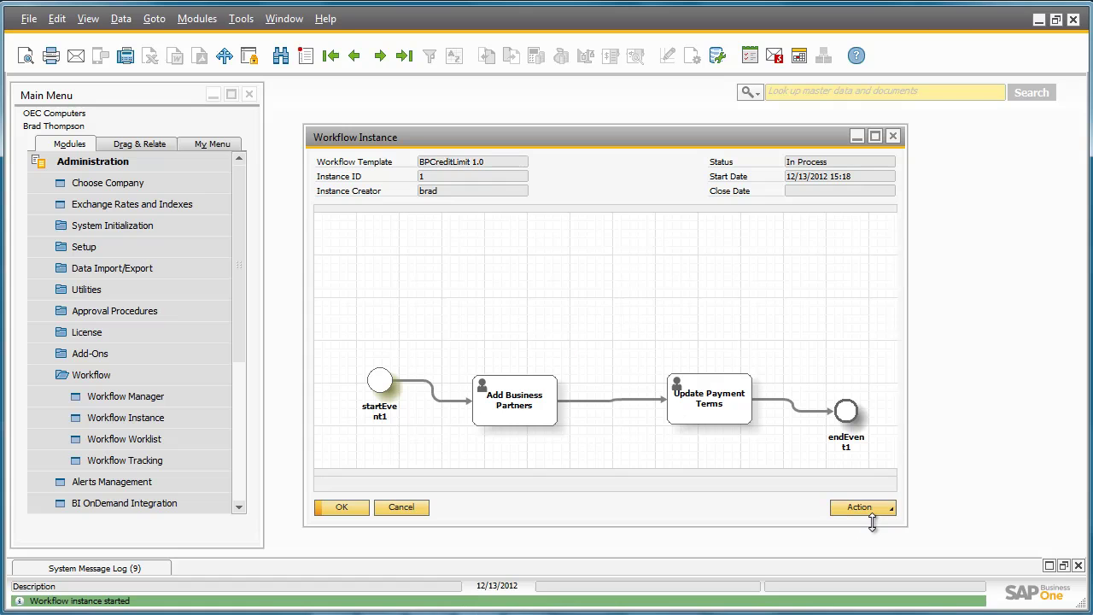
left_click(341, 509)
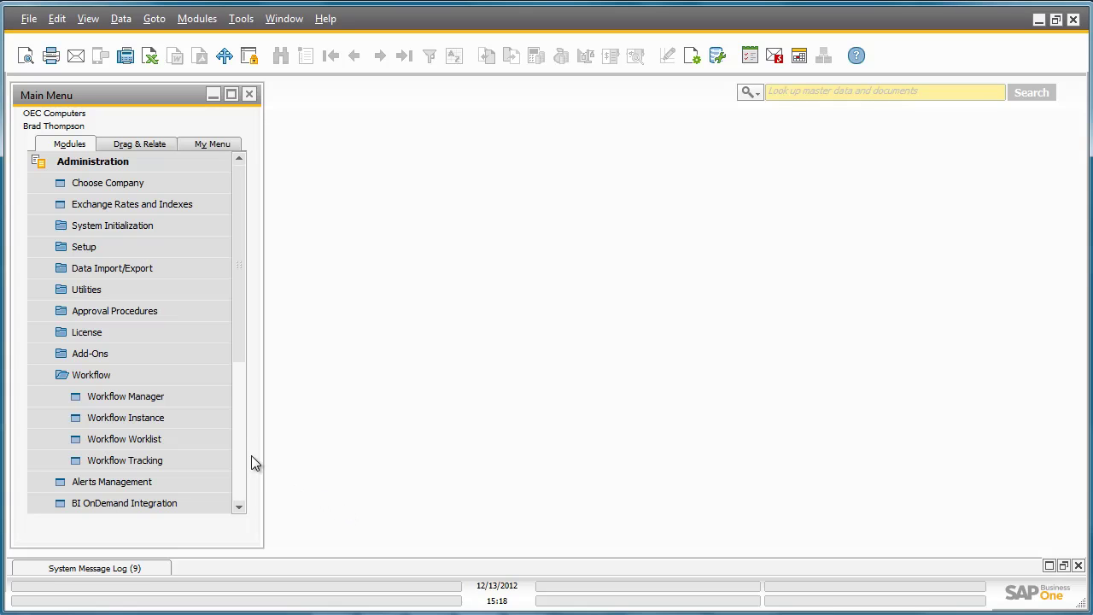
left_click(221, 440)
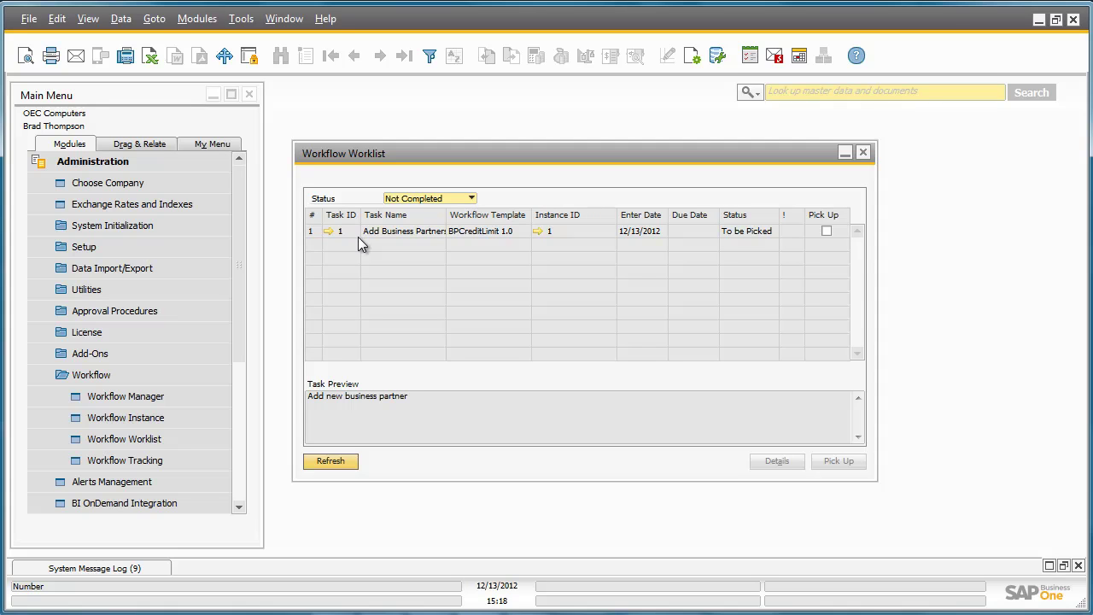
- Pick up the Add Business Partners task in row 1 and open its Task Details
left_click(828, 232)
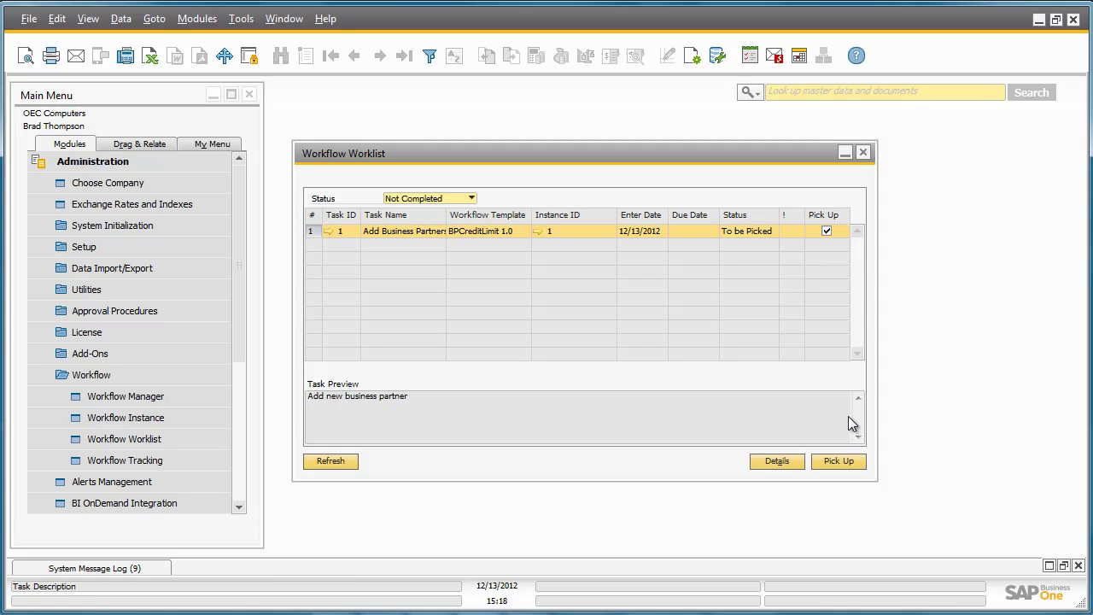
left_click(851, 461)
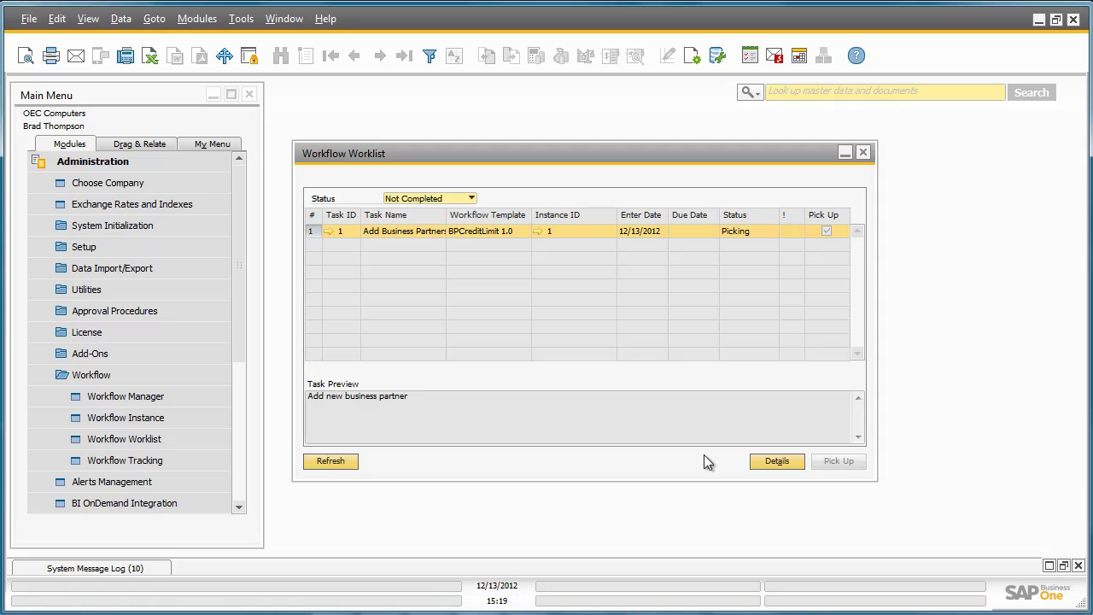
left_click(328, 231)
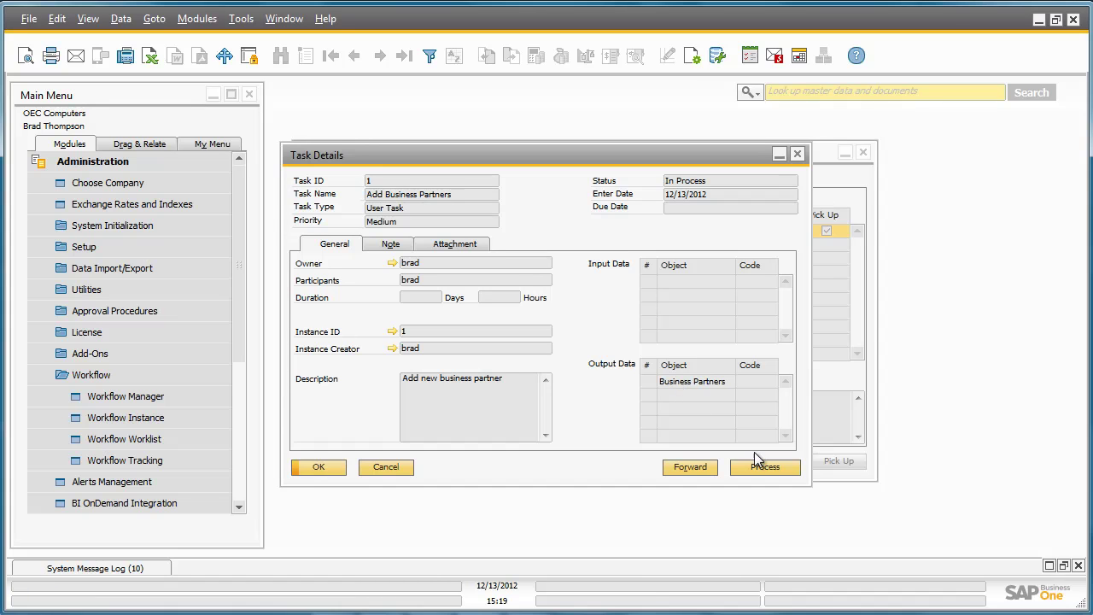
- Add a new vendor business partner with its code and name, then confirm the task
left_click(780, 466)
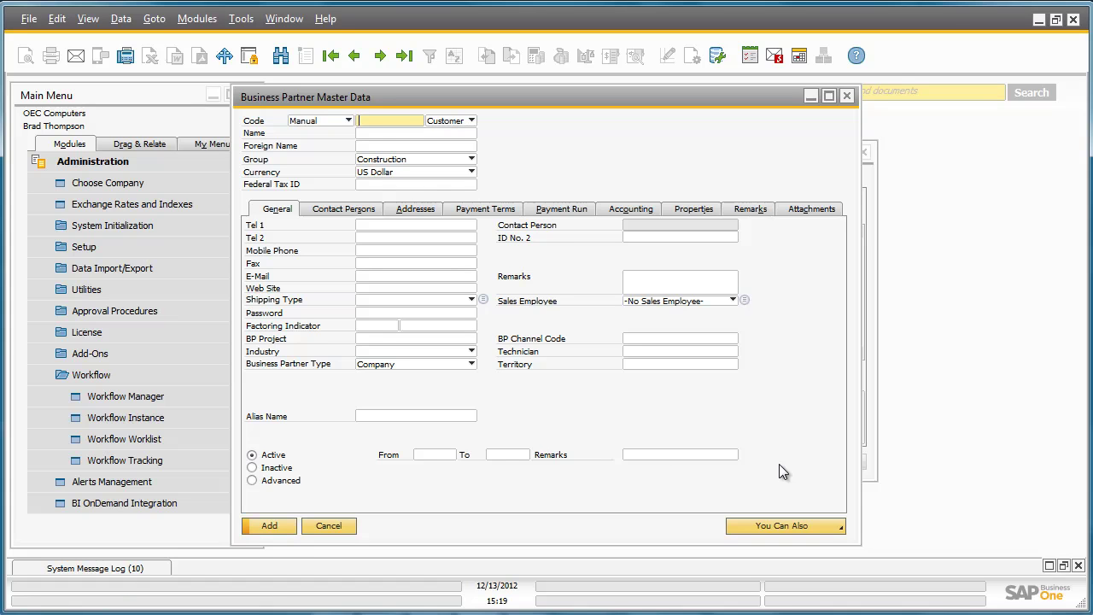
type("T00001")
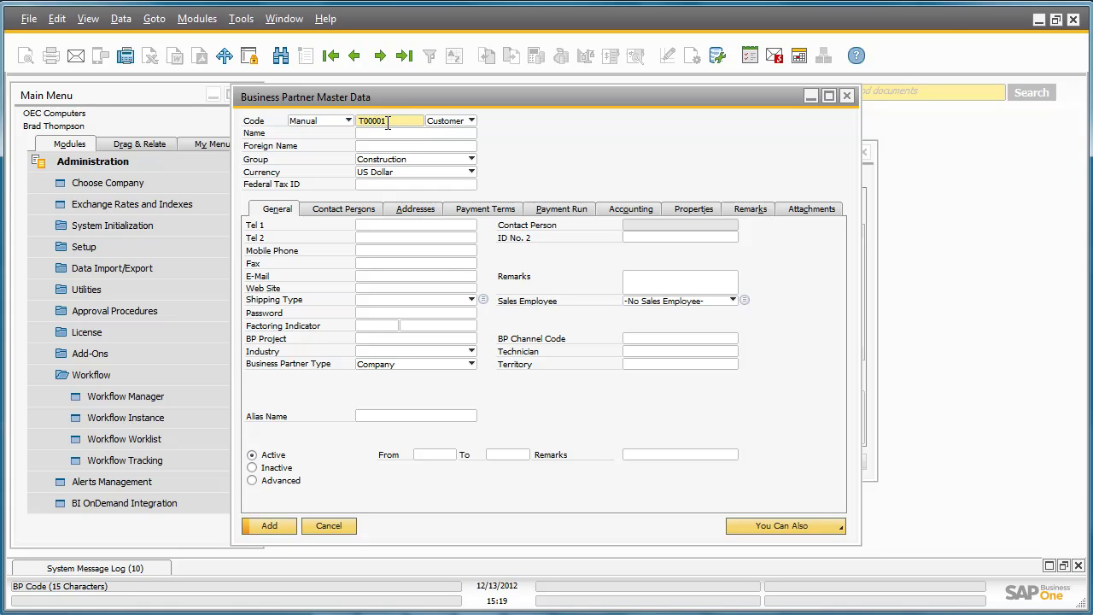
left_click(381, 133)
type("Terry Davis")
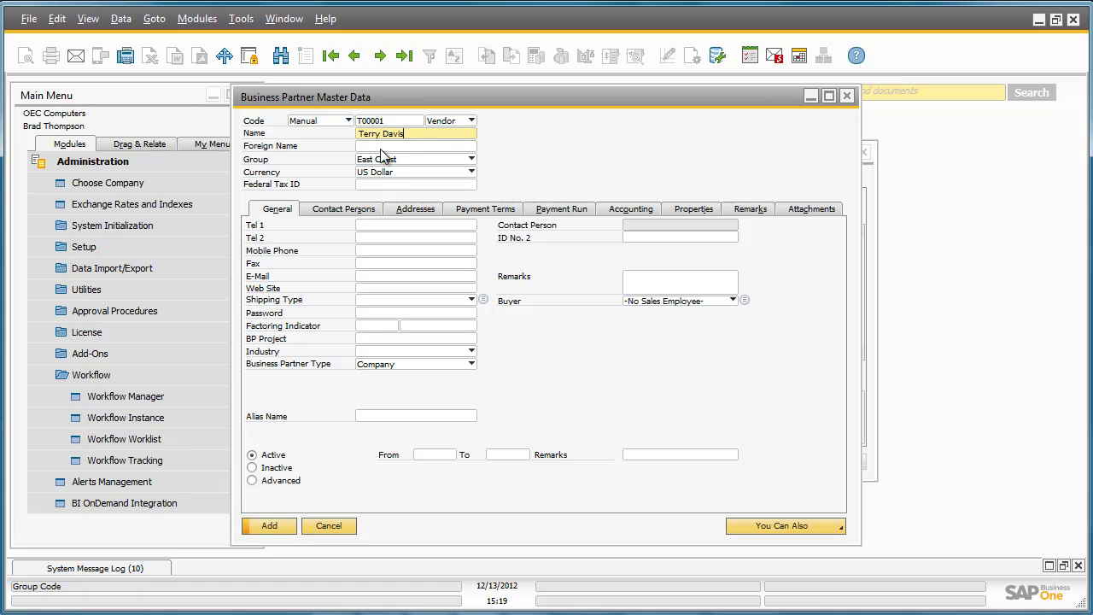
left_click(280, 526)
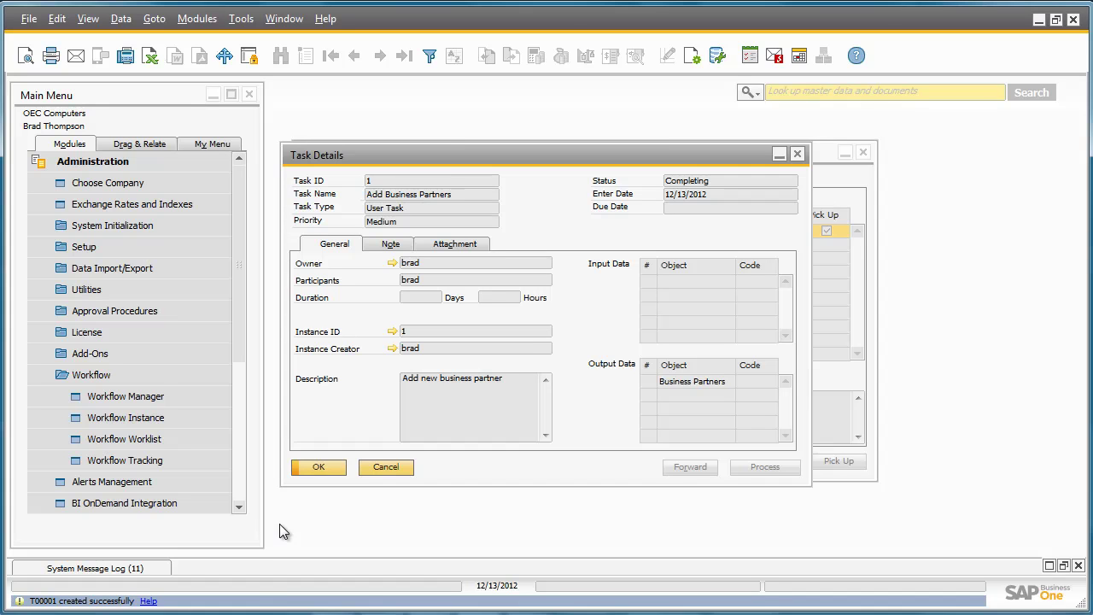
left_click(328, 468)
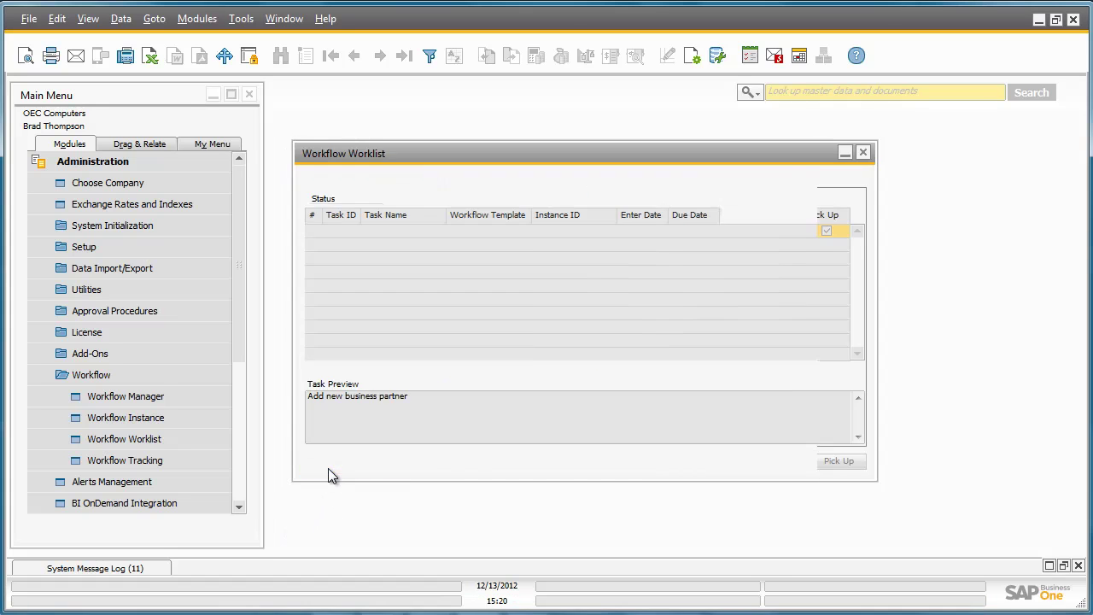
- Refresh the worklist and reopen Administration > Workflow > Workflow Worklist
left_click(342, 463)
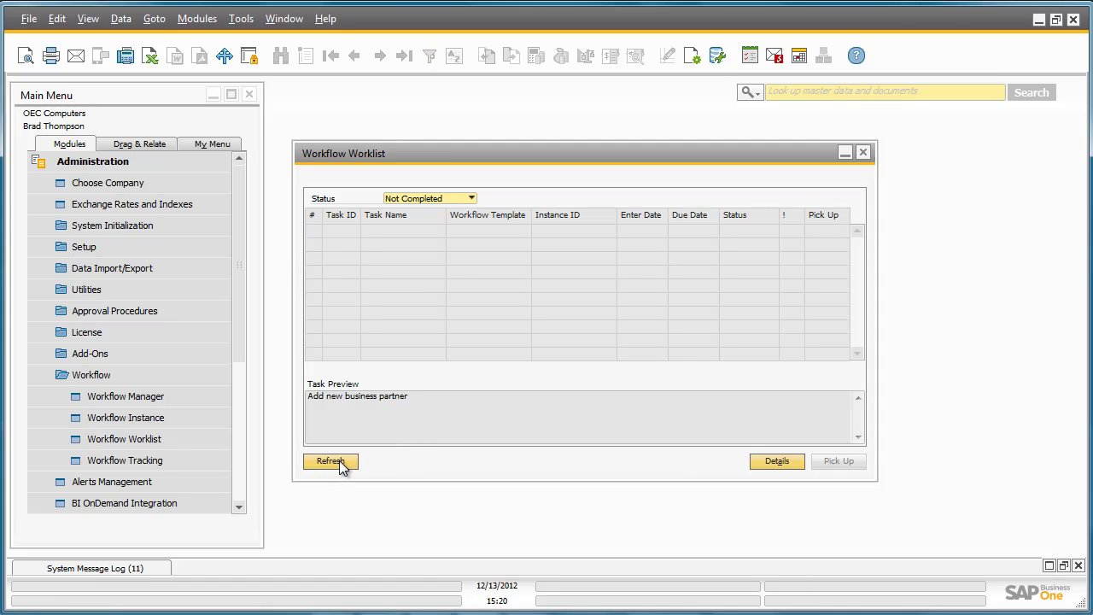
left_click(341, 466)
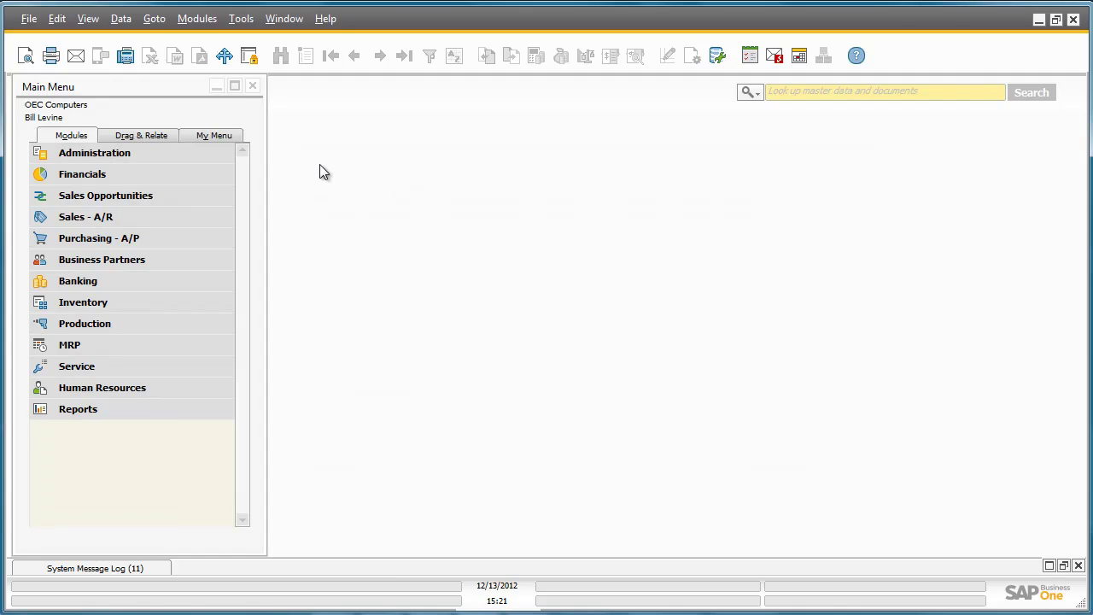
left_click(216, 150)
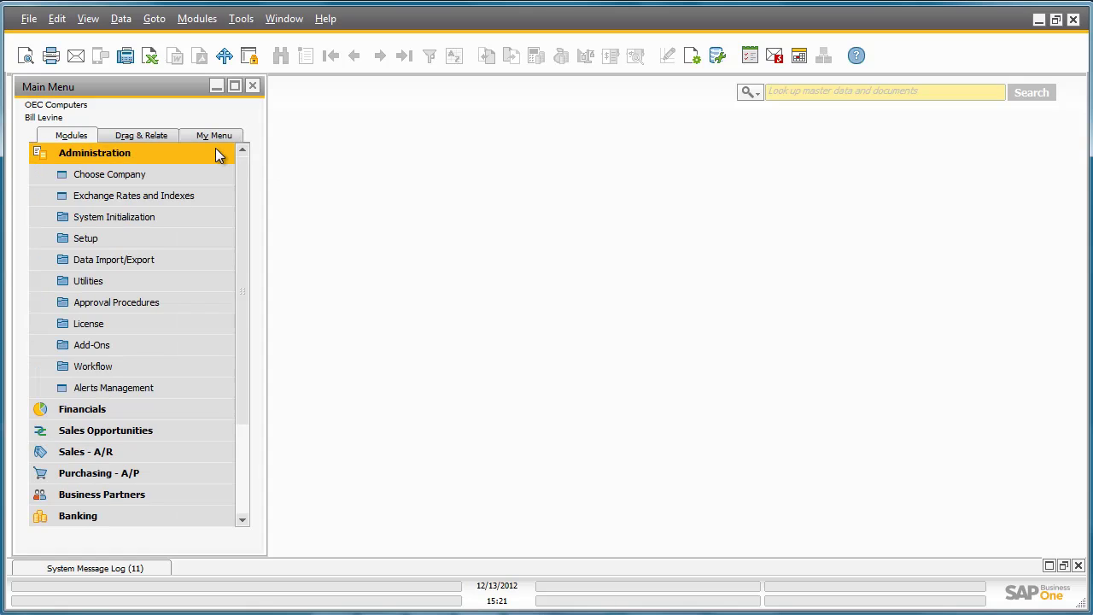
left_click(203, 369)
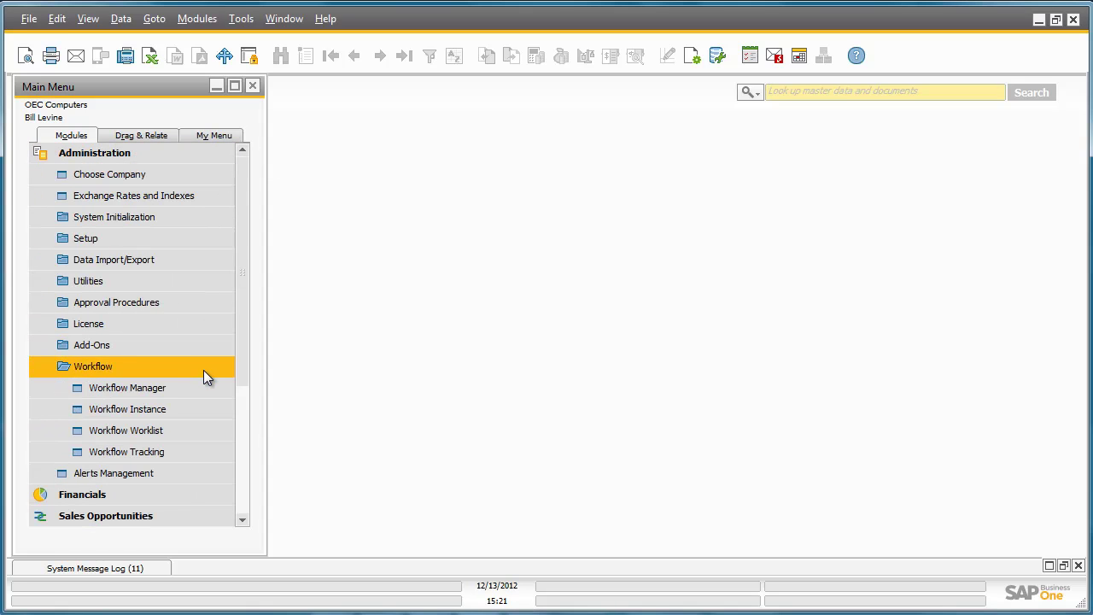
left_click(210, 431)
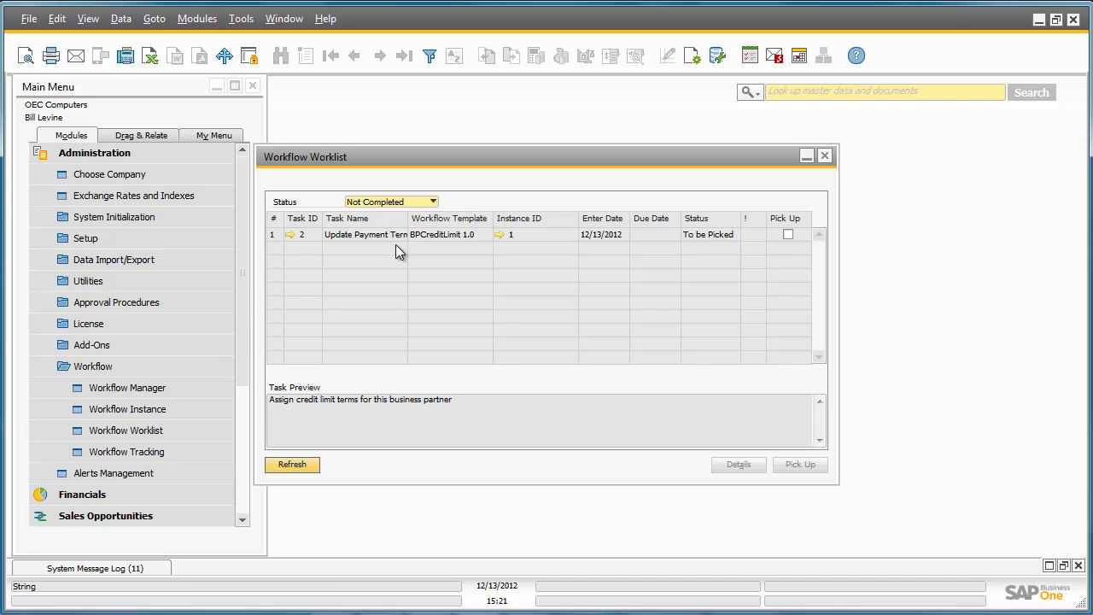
- Pick up the Update Payment Terms task and open its Task Details
left_click(788, 235)
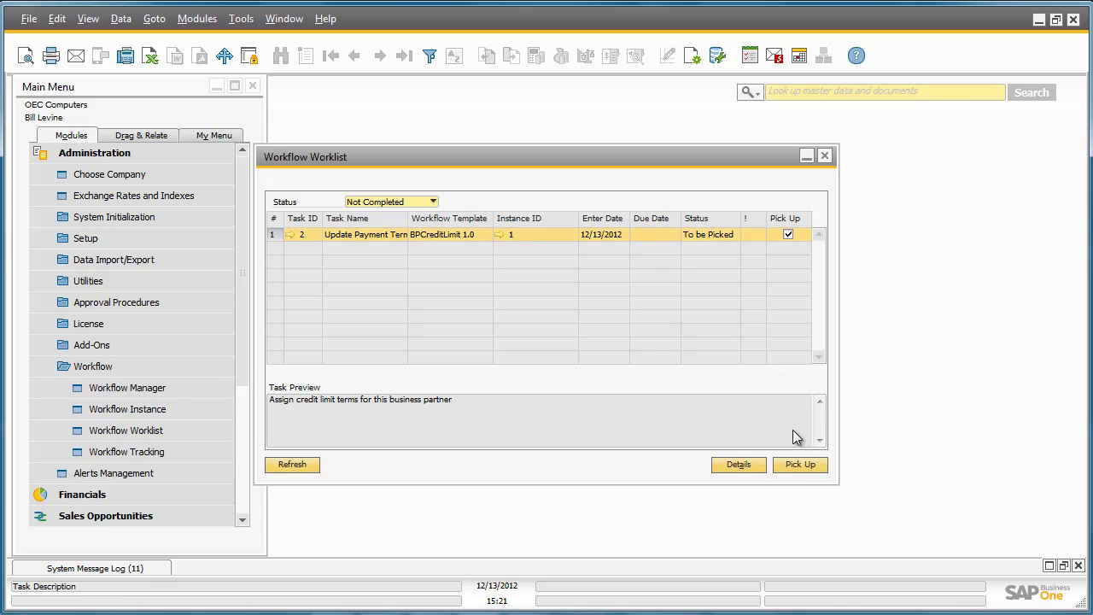
left_click(803, 466)
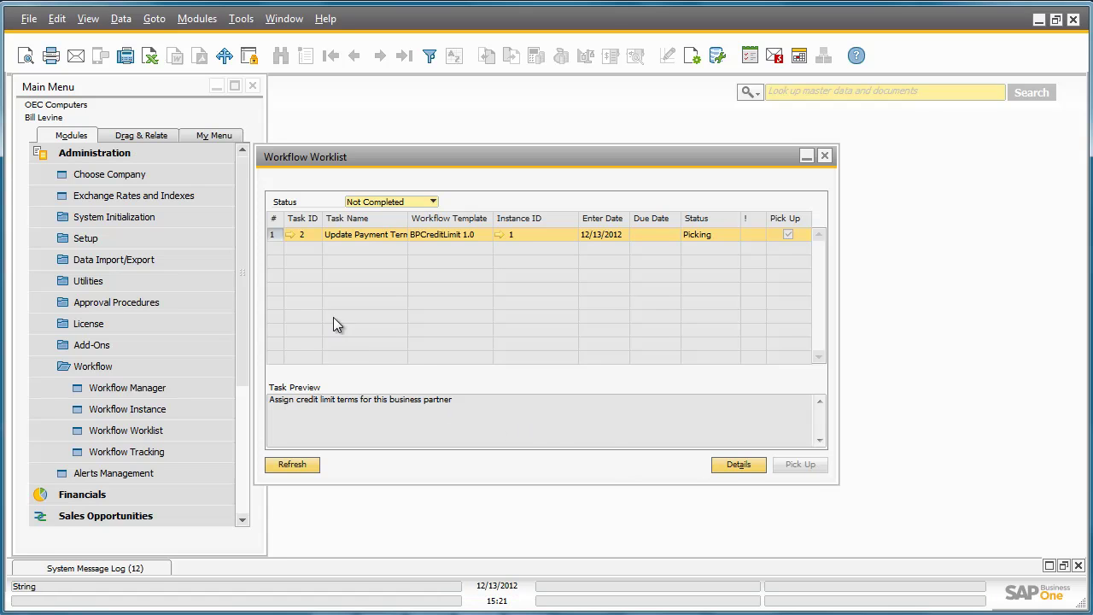
left_click(290, 236)
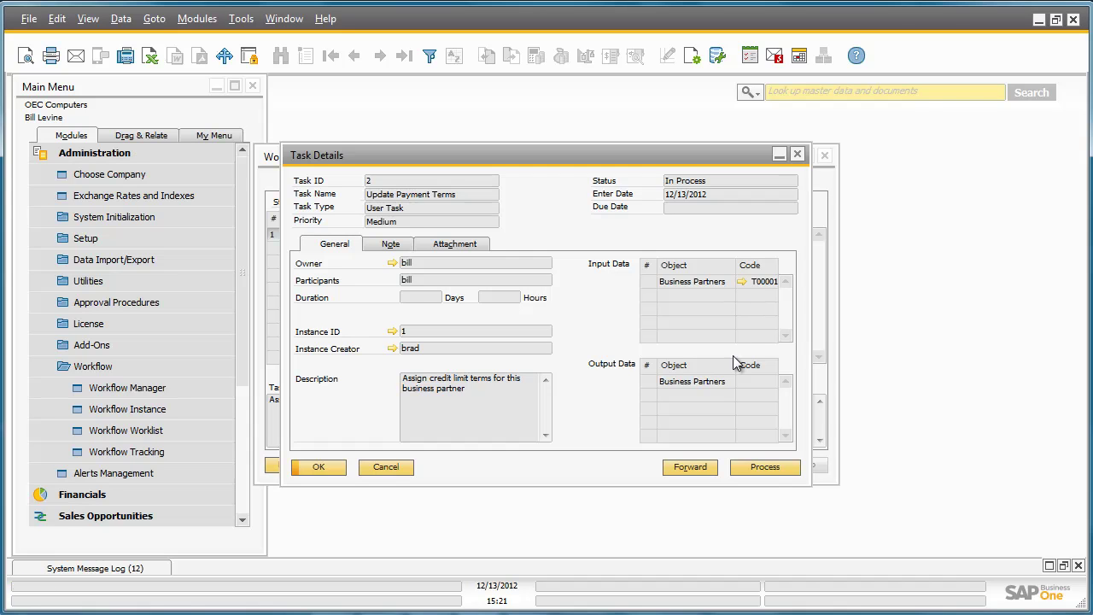
- Set the vendor's Payment Terms credit limit to 10000, update it, and complete the task
left_click(775, 470)
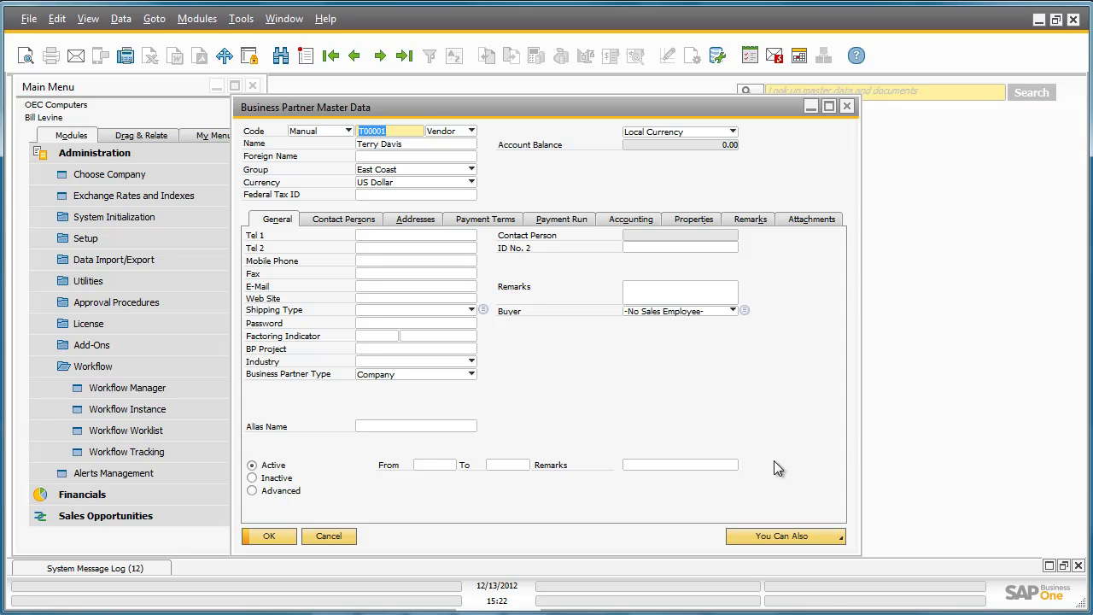
left_click(493, 224)
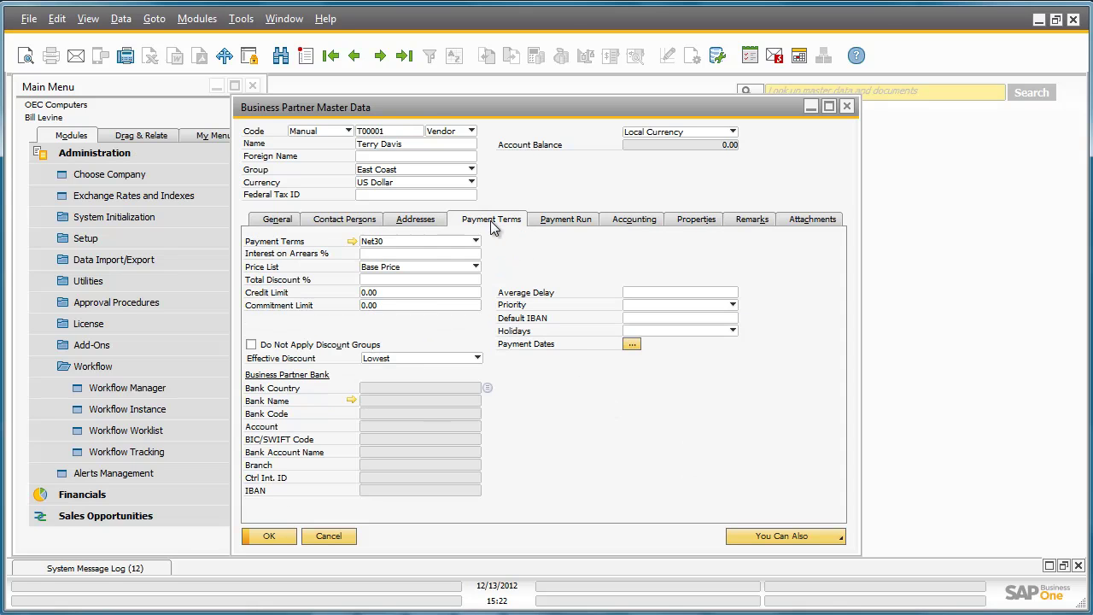
left_click(403, 291)
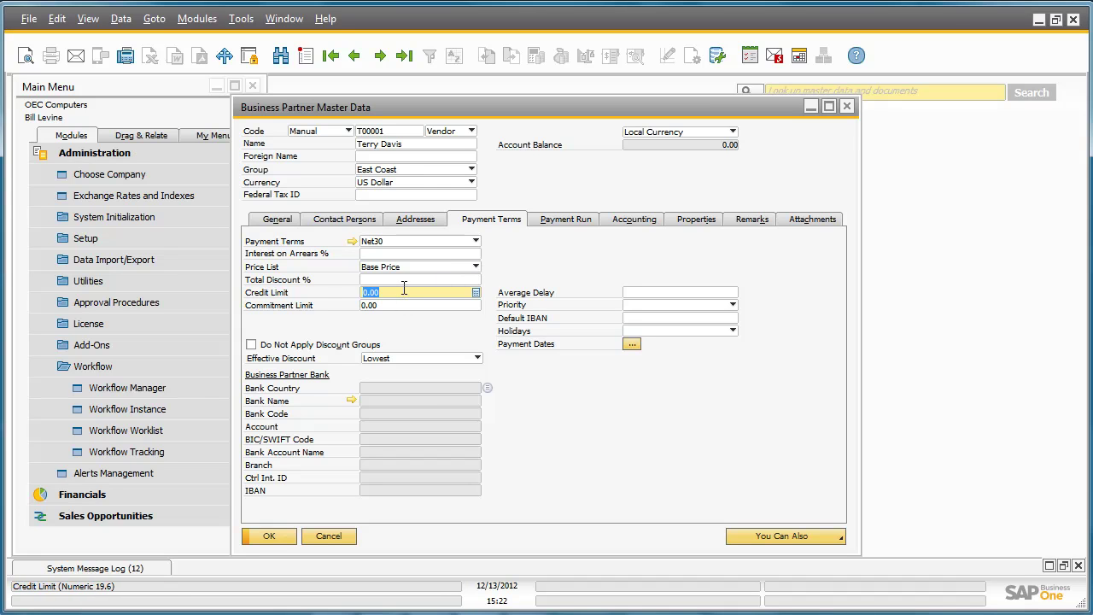
type("10000")
key("Tab")
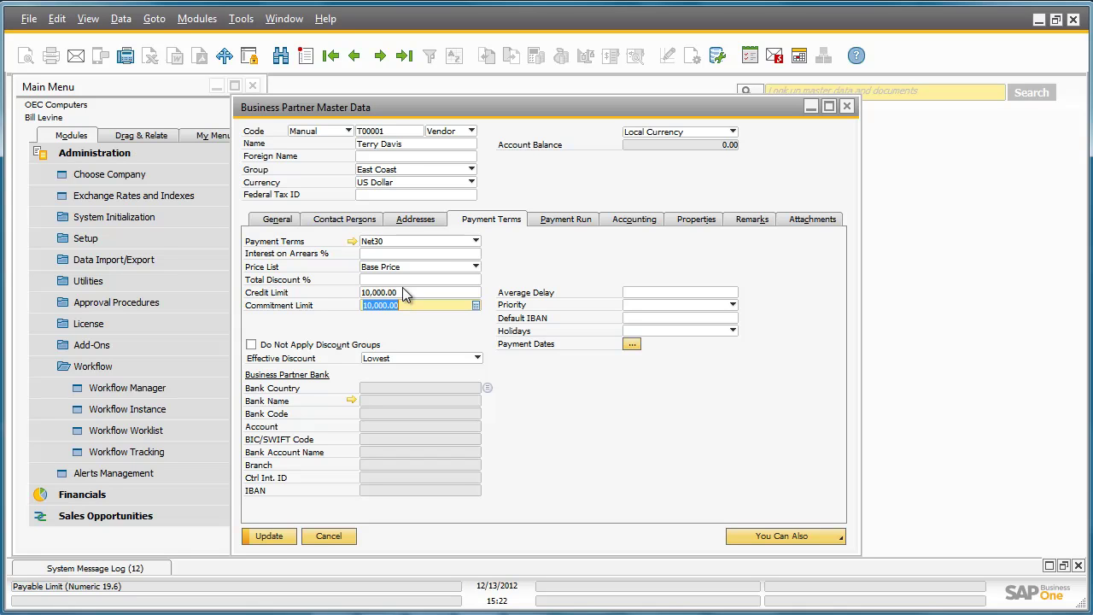
left_click(269, 537)
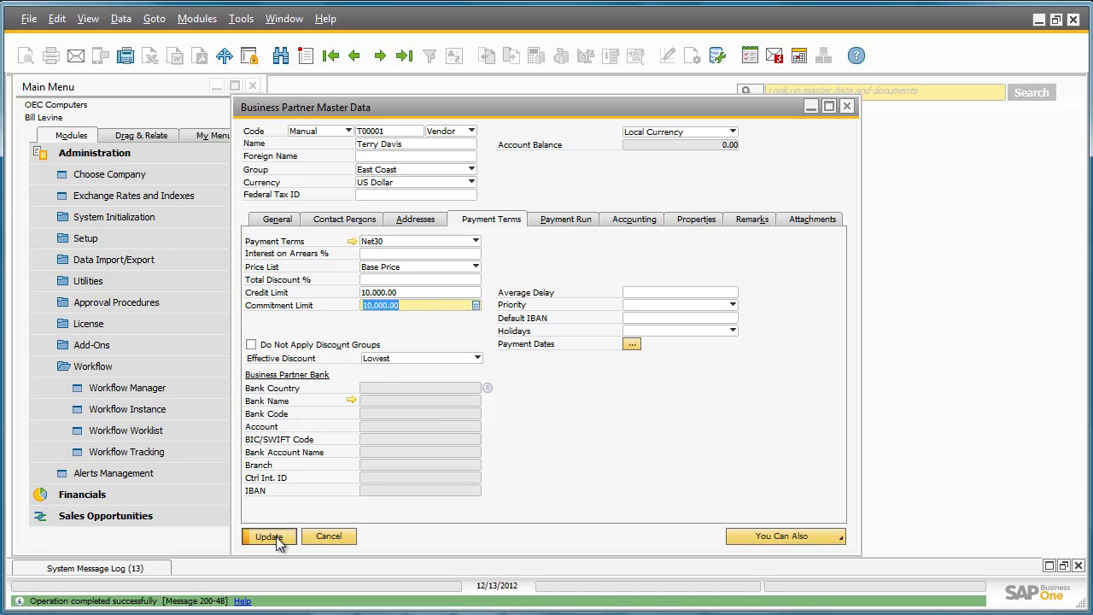
left_click(278, 537)
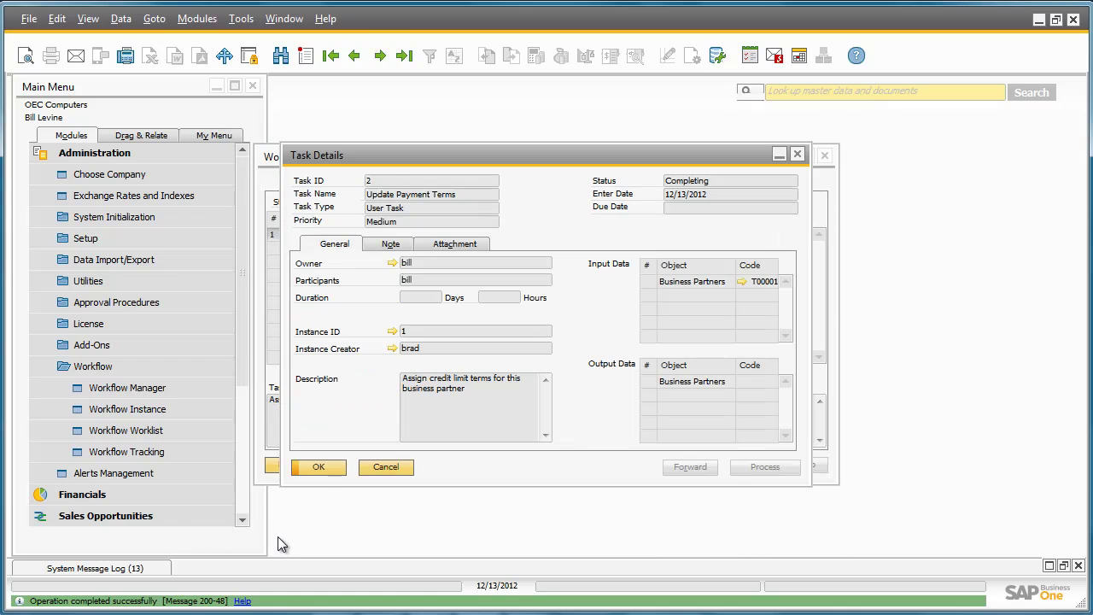
left_click(319, 467)
left_click(299, 475)
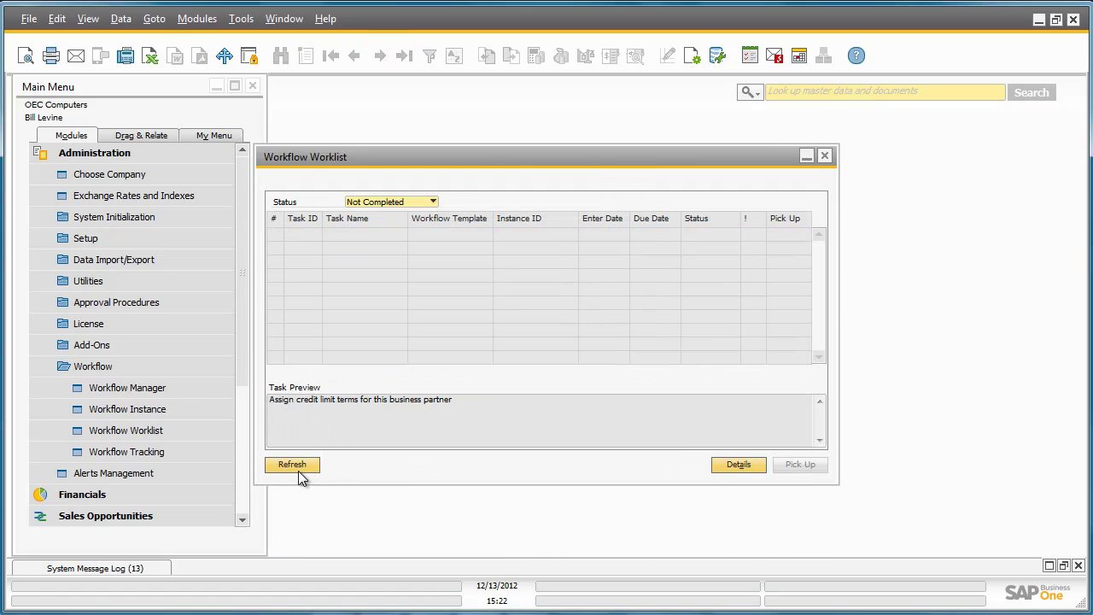